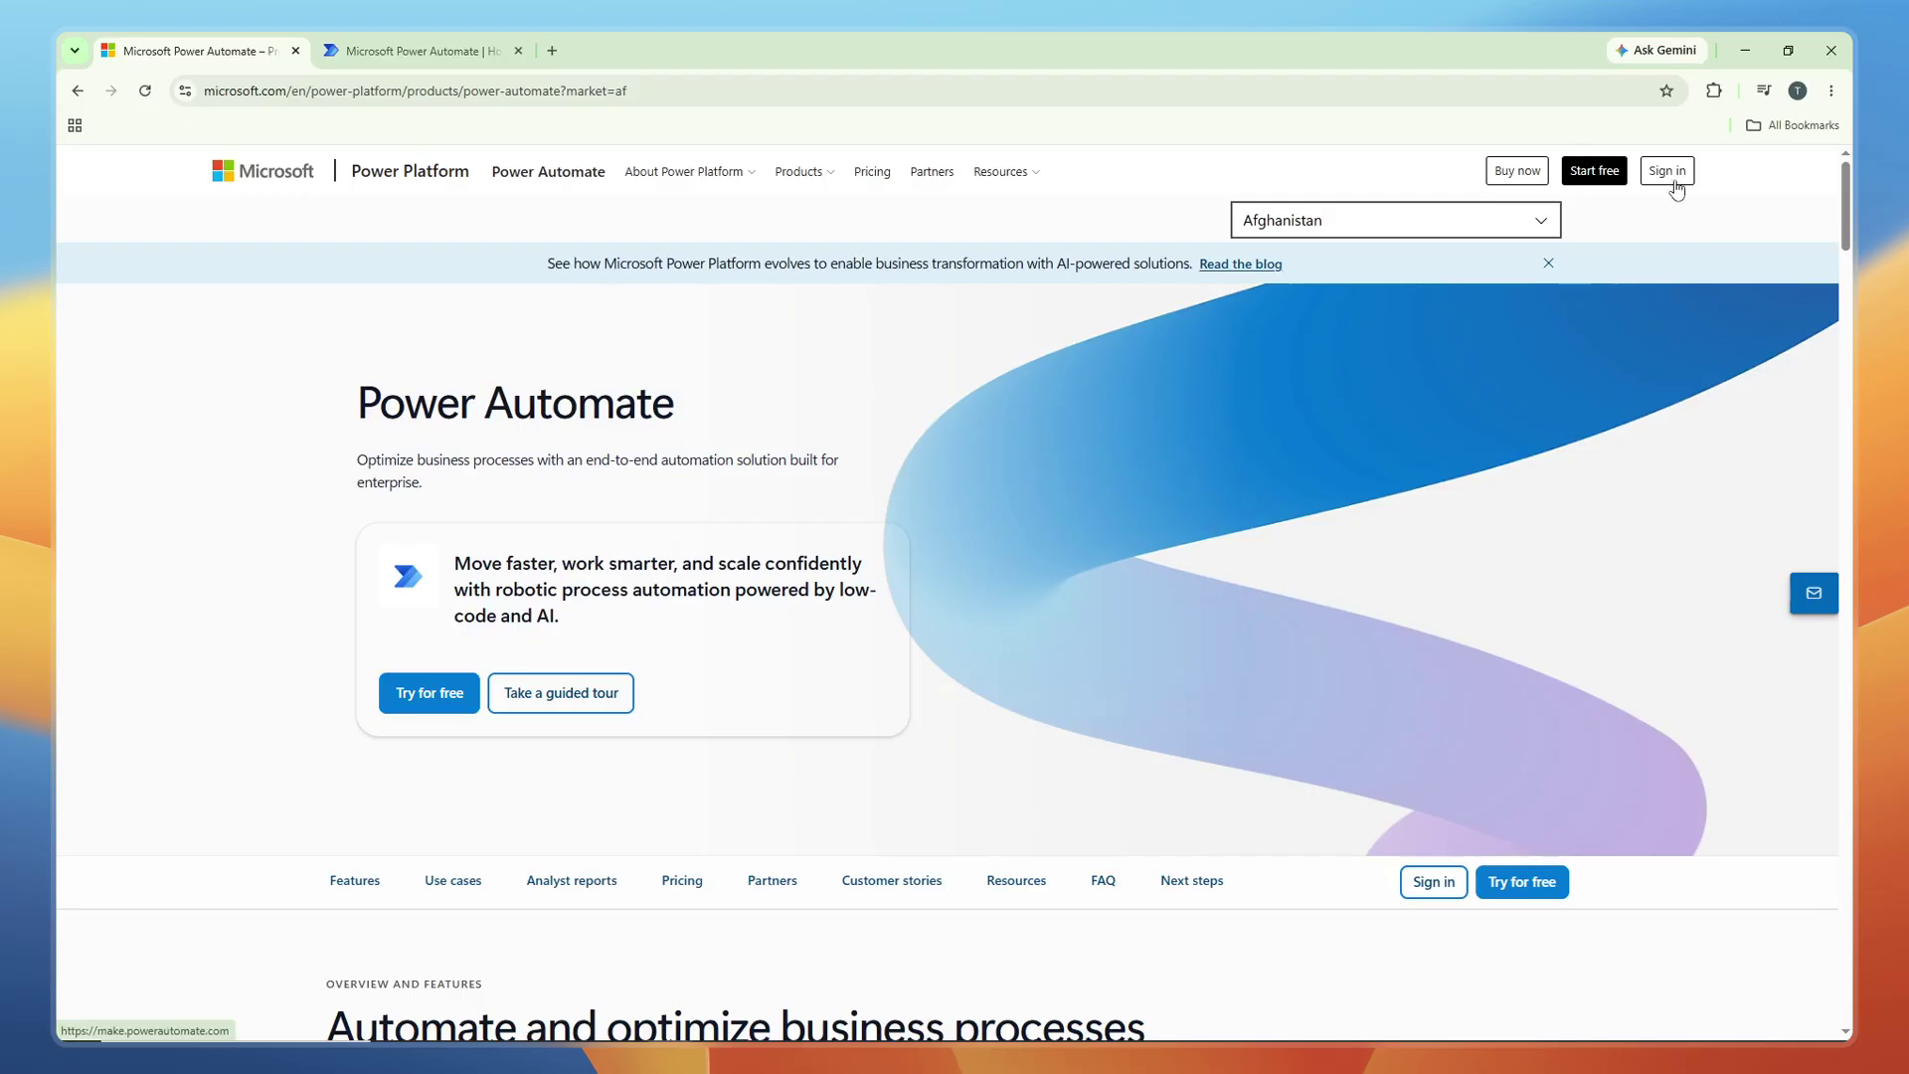
Go to the Power Automate home page and browse the Templates gallery sorted by popularity.
{"action": "left_click", "coordinate": [1675, 183]}
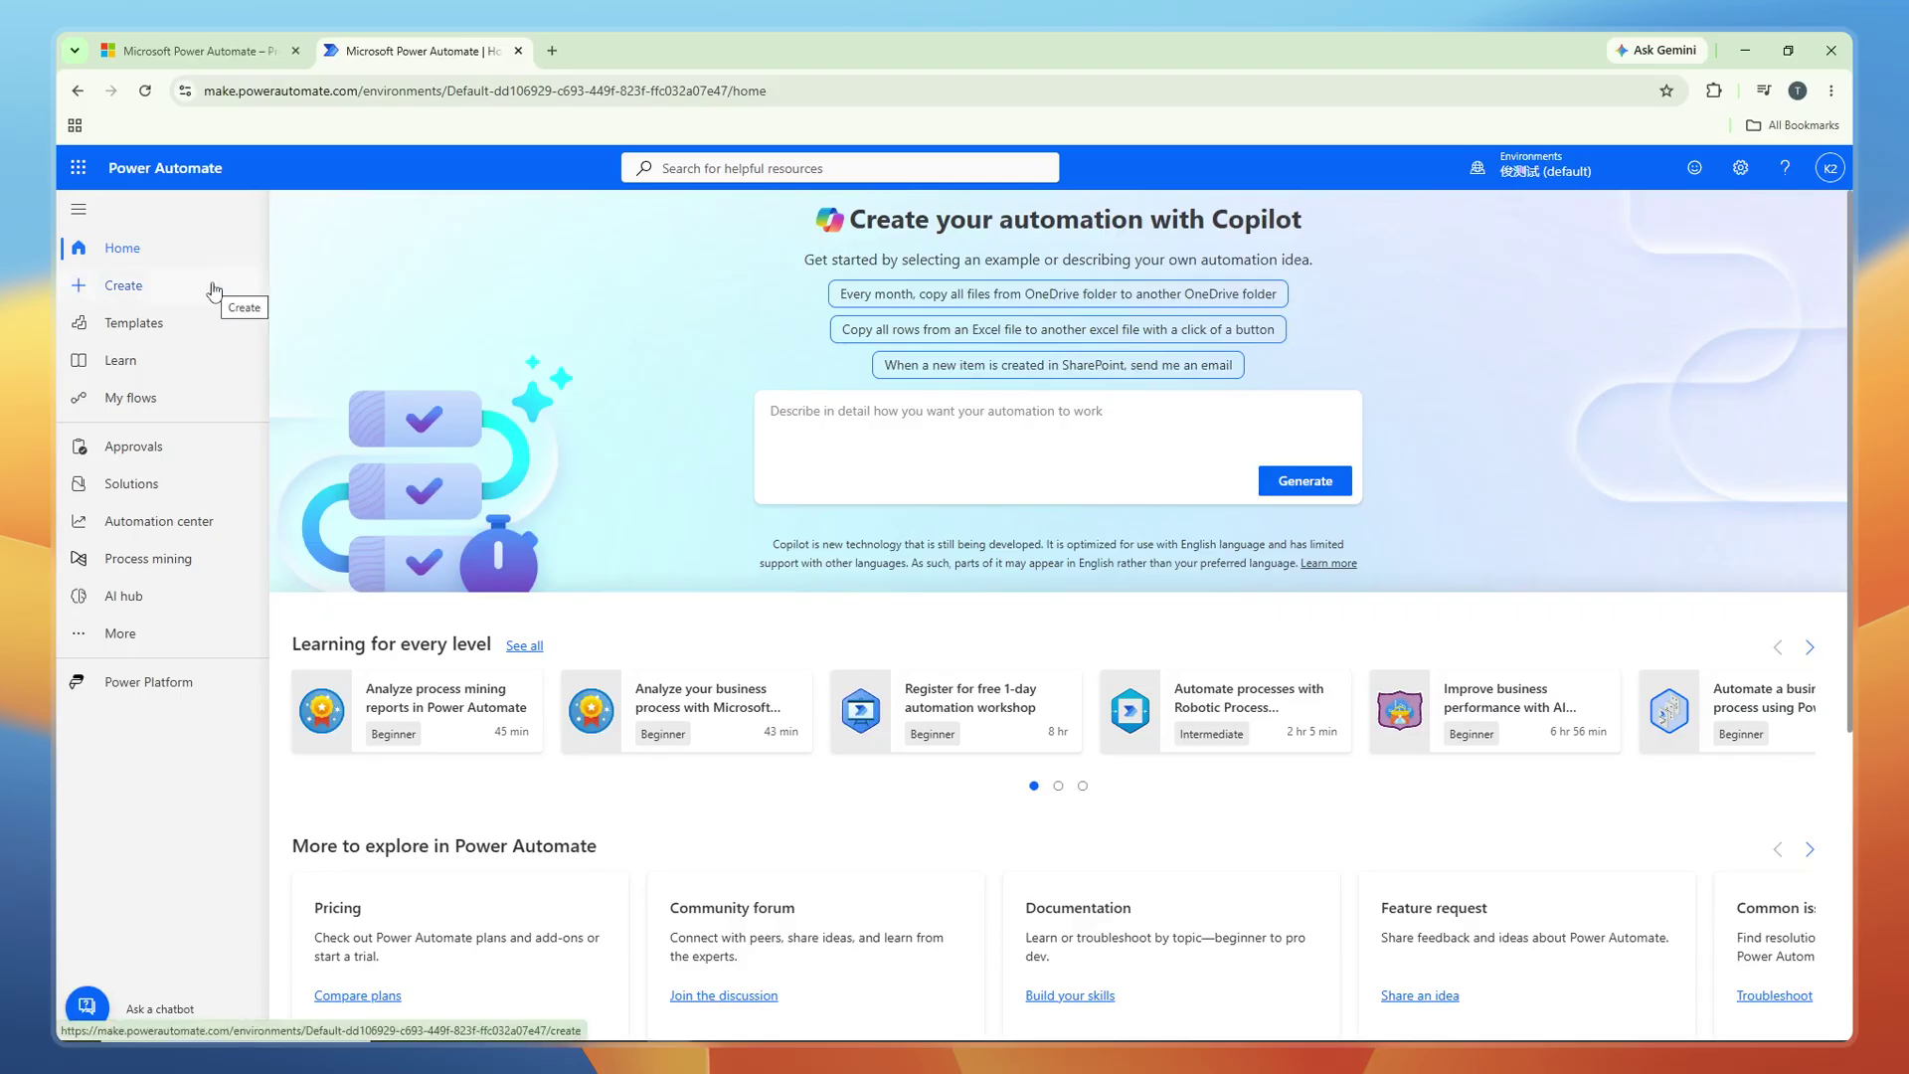
{"action": "left_click", "coordinate": [211, 325]}
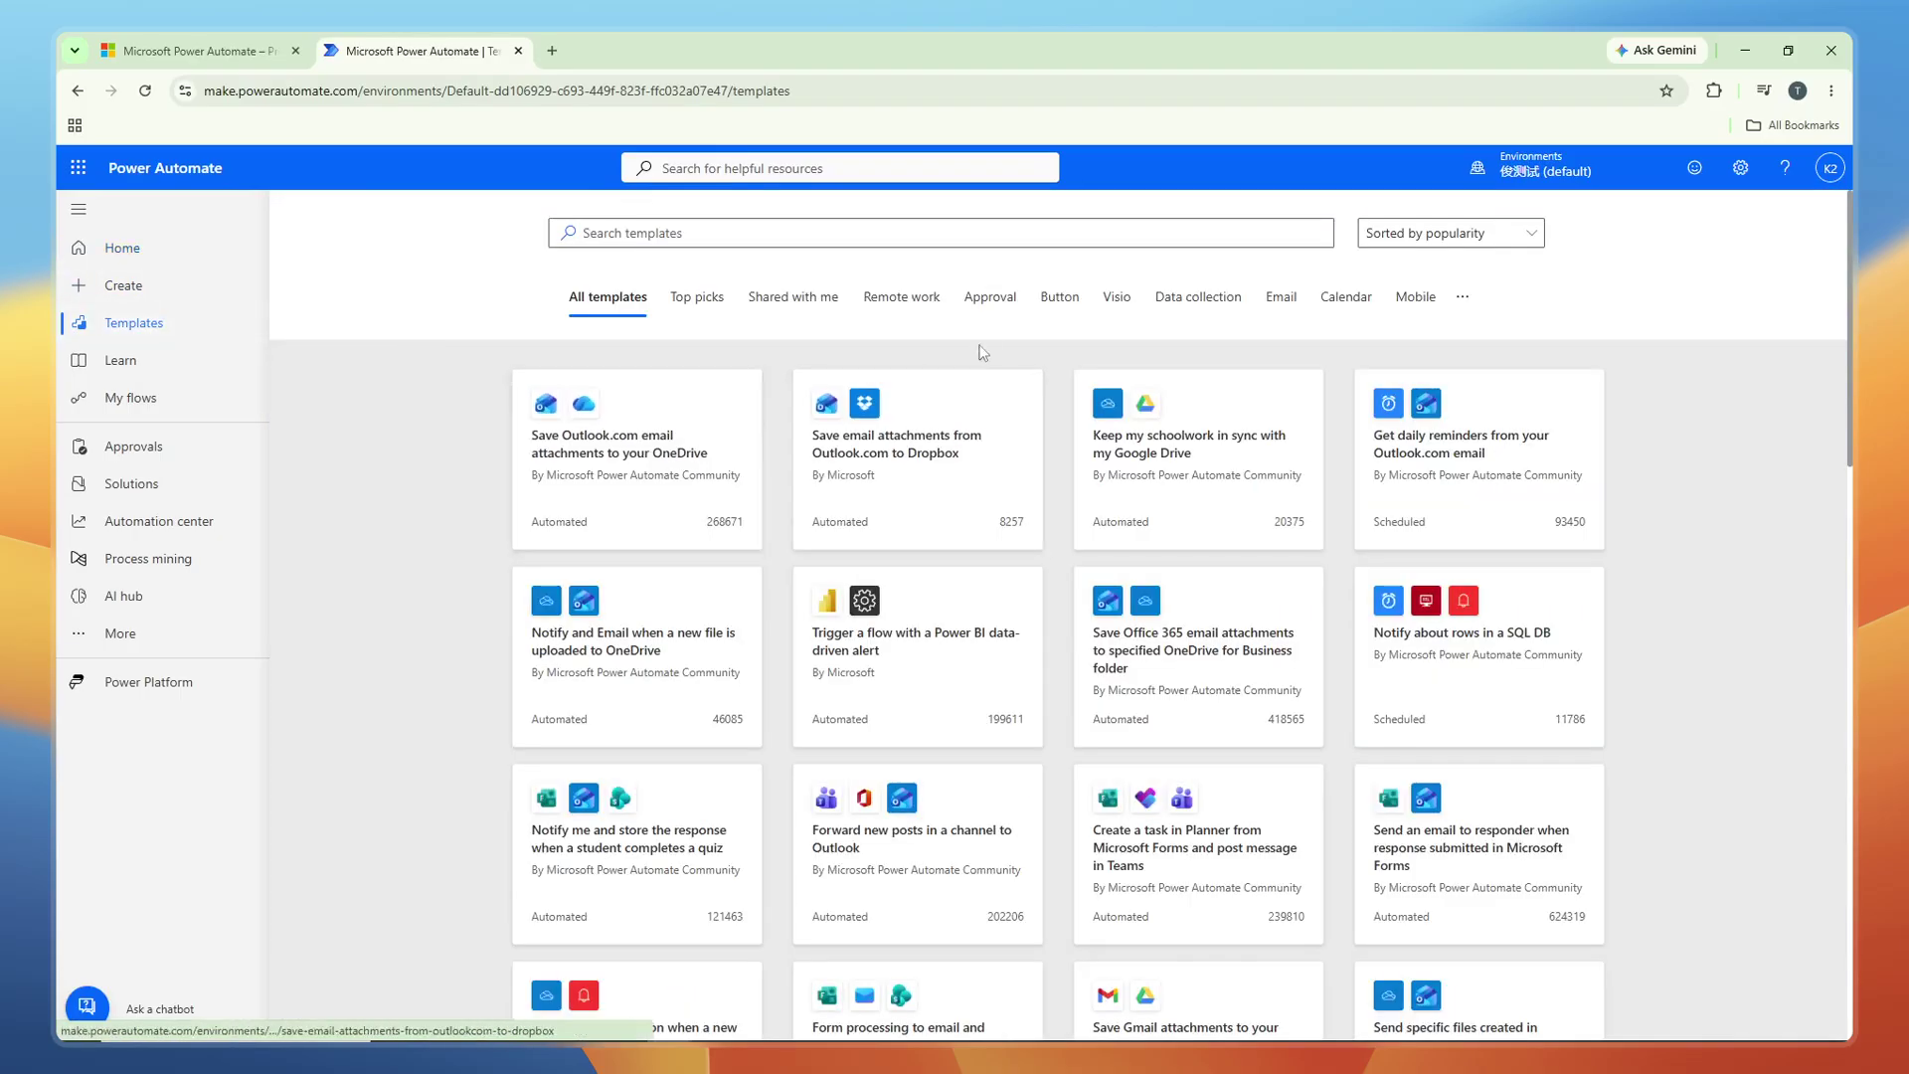
{"action": "left_click", "coordinate": [979, 235]}
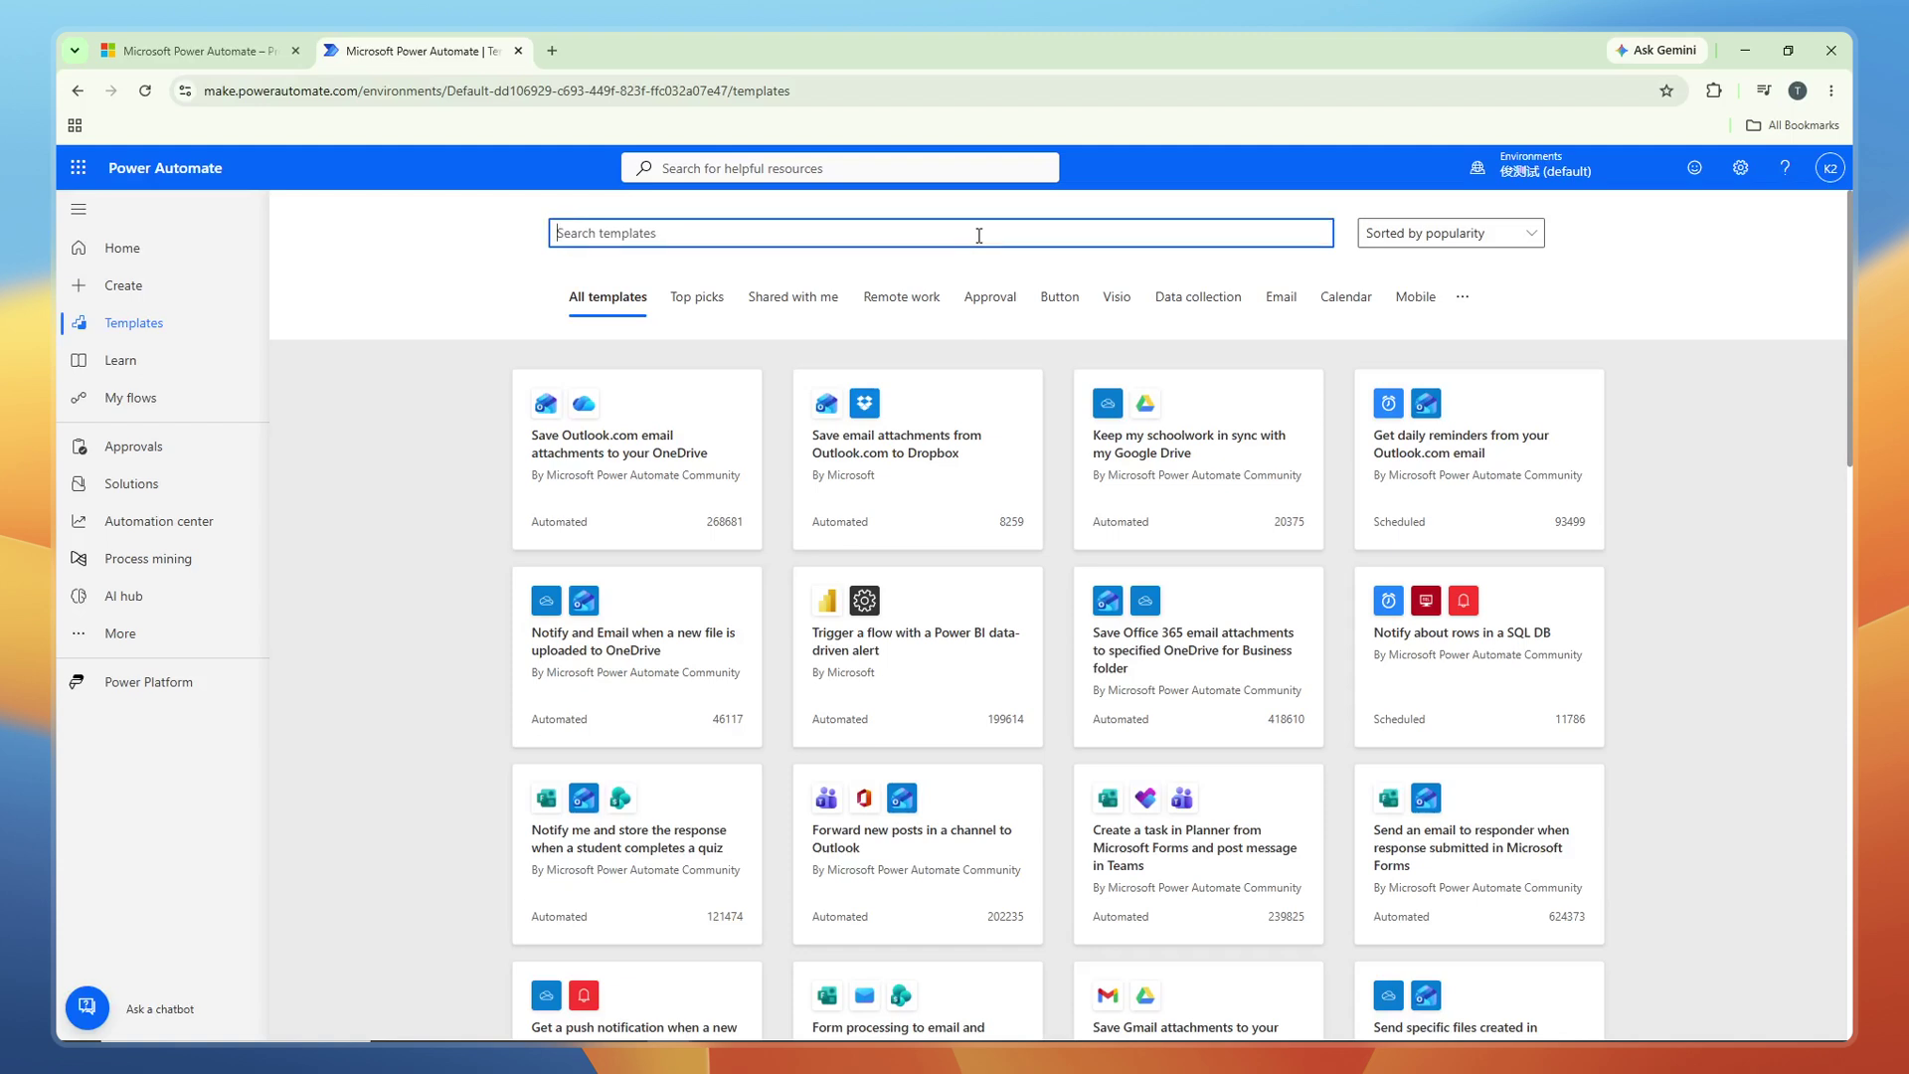
Search the templates for 'forward email' to find Forward emails in a folder to a channel.
{"action": "type", "text": "forward email"}
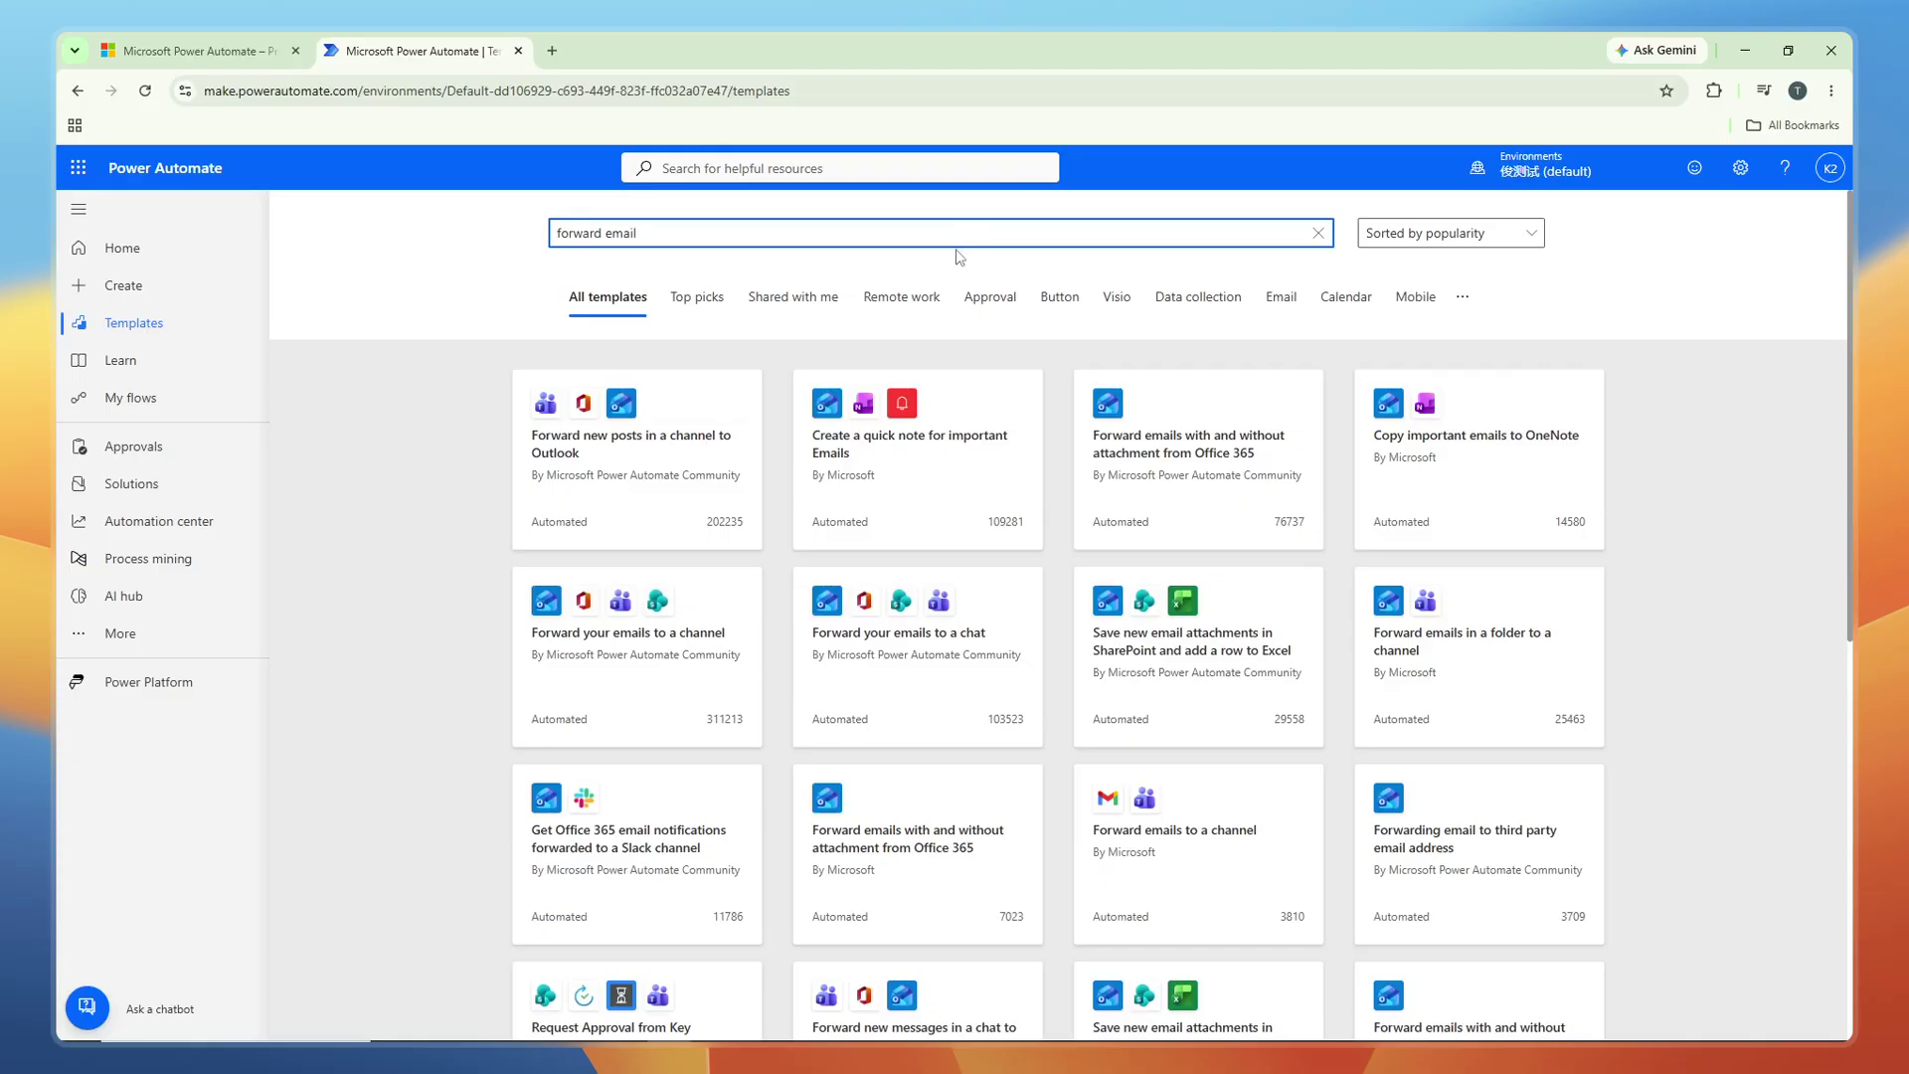
{"action": "left_click", "coordinate": [945, 238]}
{"action": "type", "text": "i"}
{"action": "key", "text": "BackSpace"}
{"action": "key", "text": "BackSpace"}
{"action": "key", "text": "BackSpace"}
{"action": "key", "text": "BackSpace"}
{"action": "key", "text": "BackSpace"}
{"action": "key", "text": "BackSpace"}
{"action": "key", "text": "BackSpace"}
{"action": "key", "text": "BackSpace"}
{"action": "key", "text": "BackSpace"}
Create a flow from the 'Forward emails in a folder to a channel' template and edit it in advanced mode.
{"action": "left_click", "coordinate": [1505, 656]}
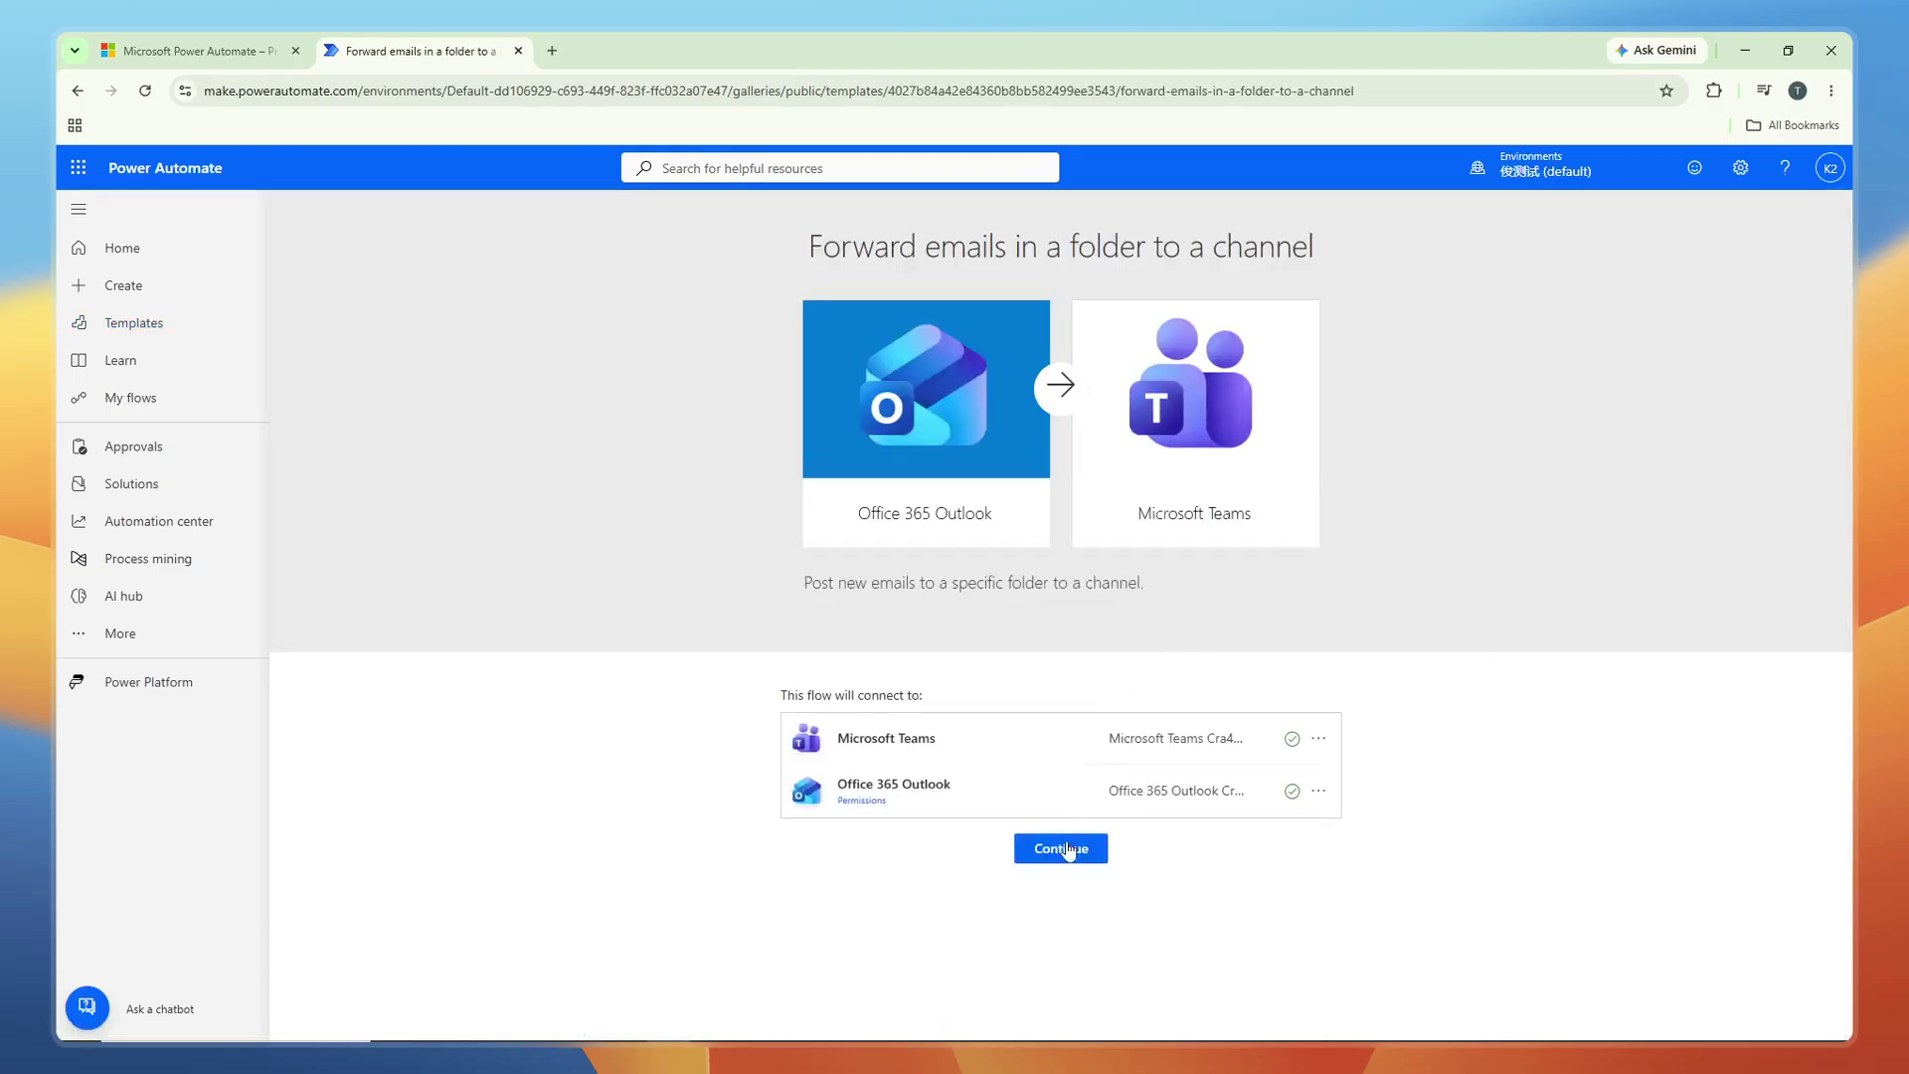
{"action": "left_click", "coordinate": [1072, 853]}
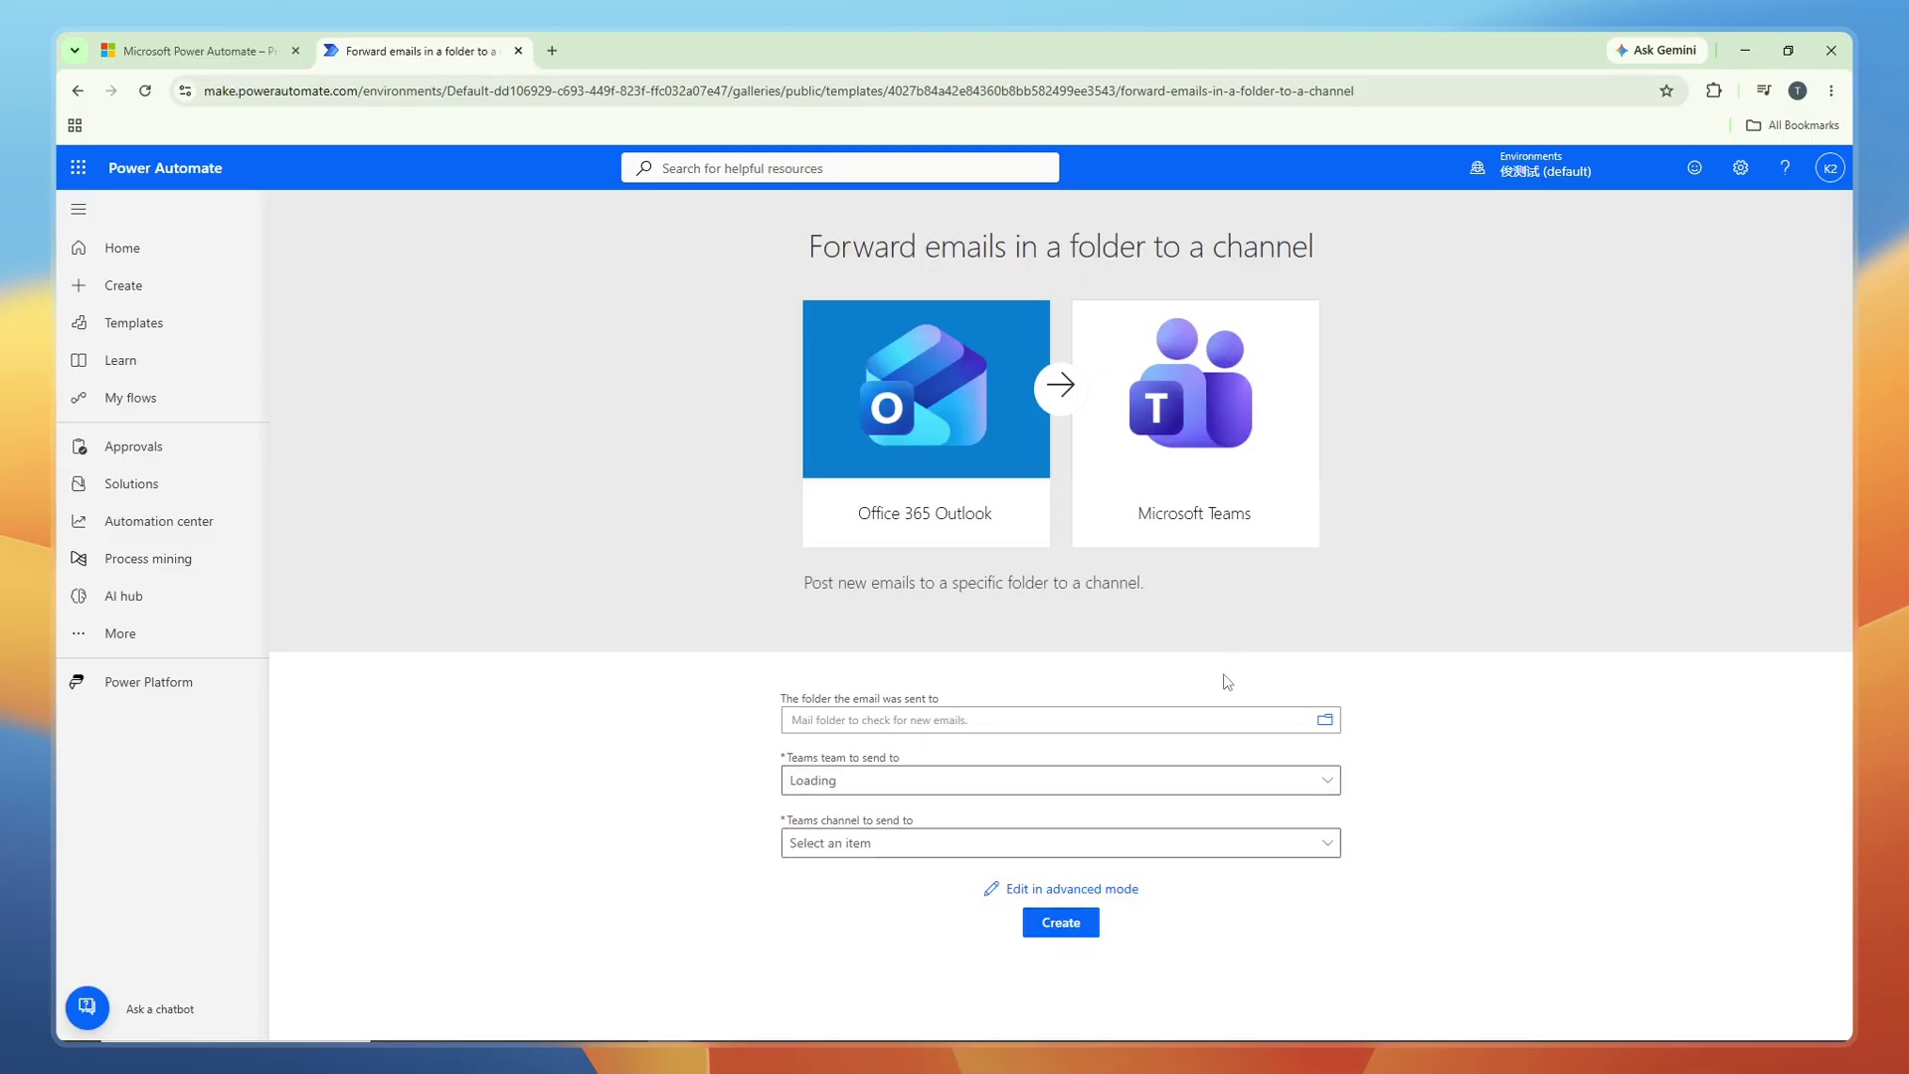
{"action": "left_click", "coordinate": [1083, 890]}
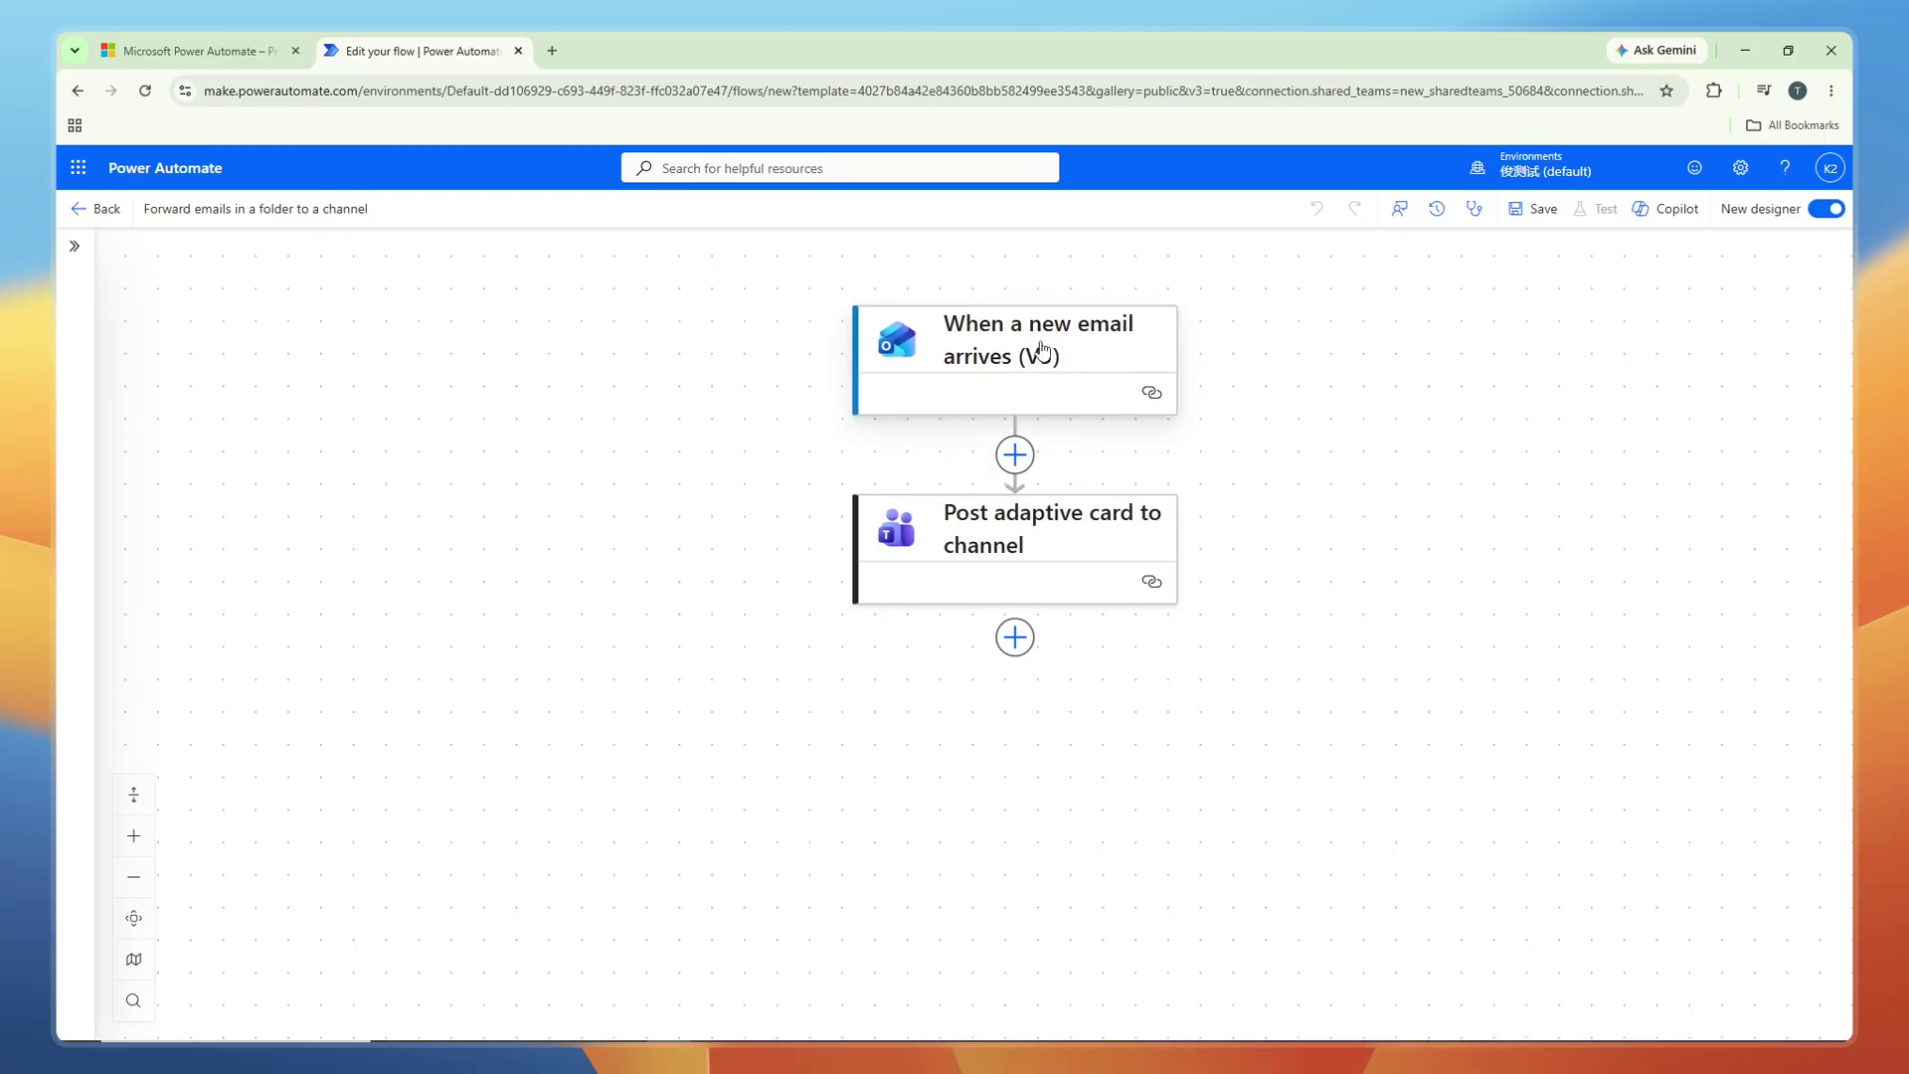
Add the To, CC, To or CC, From and Subject Filter advanced parameters to the new-email trigger.
{"action": "left_click", "coordinate": [1046, 355]}
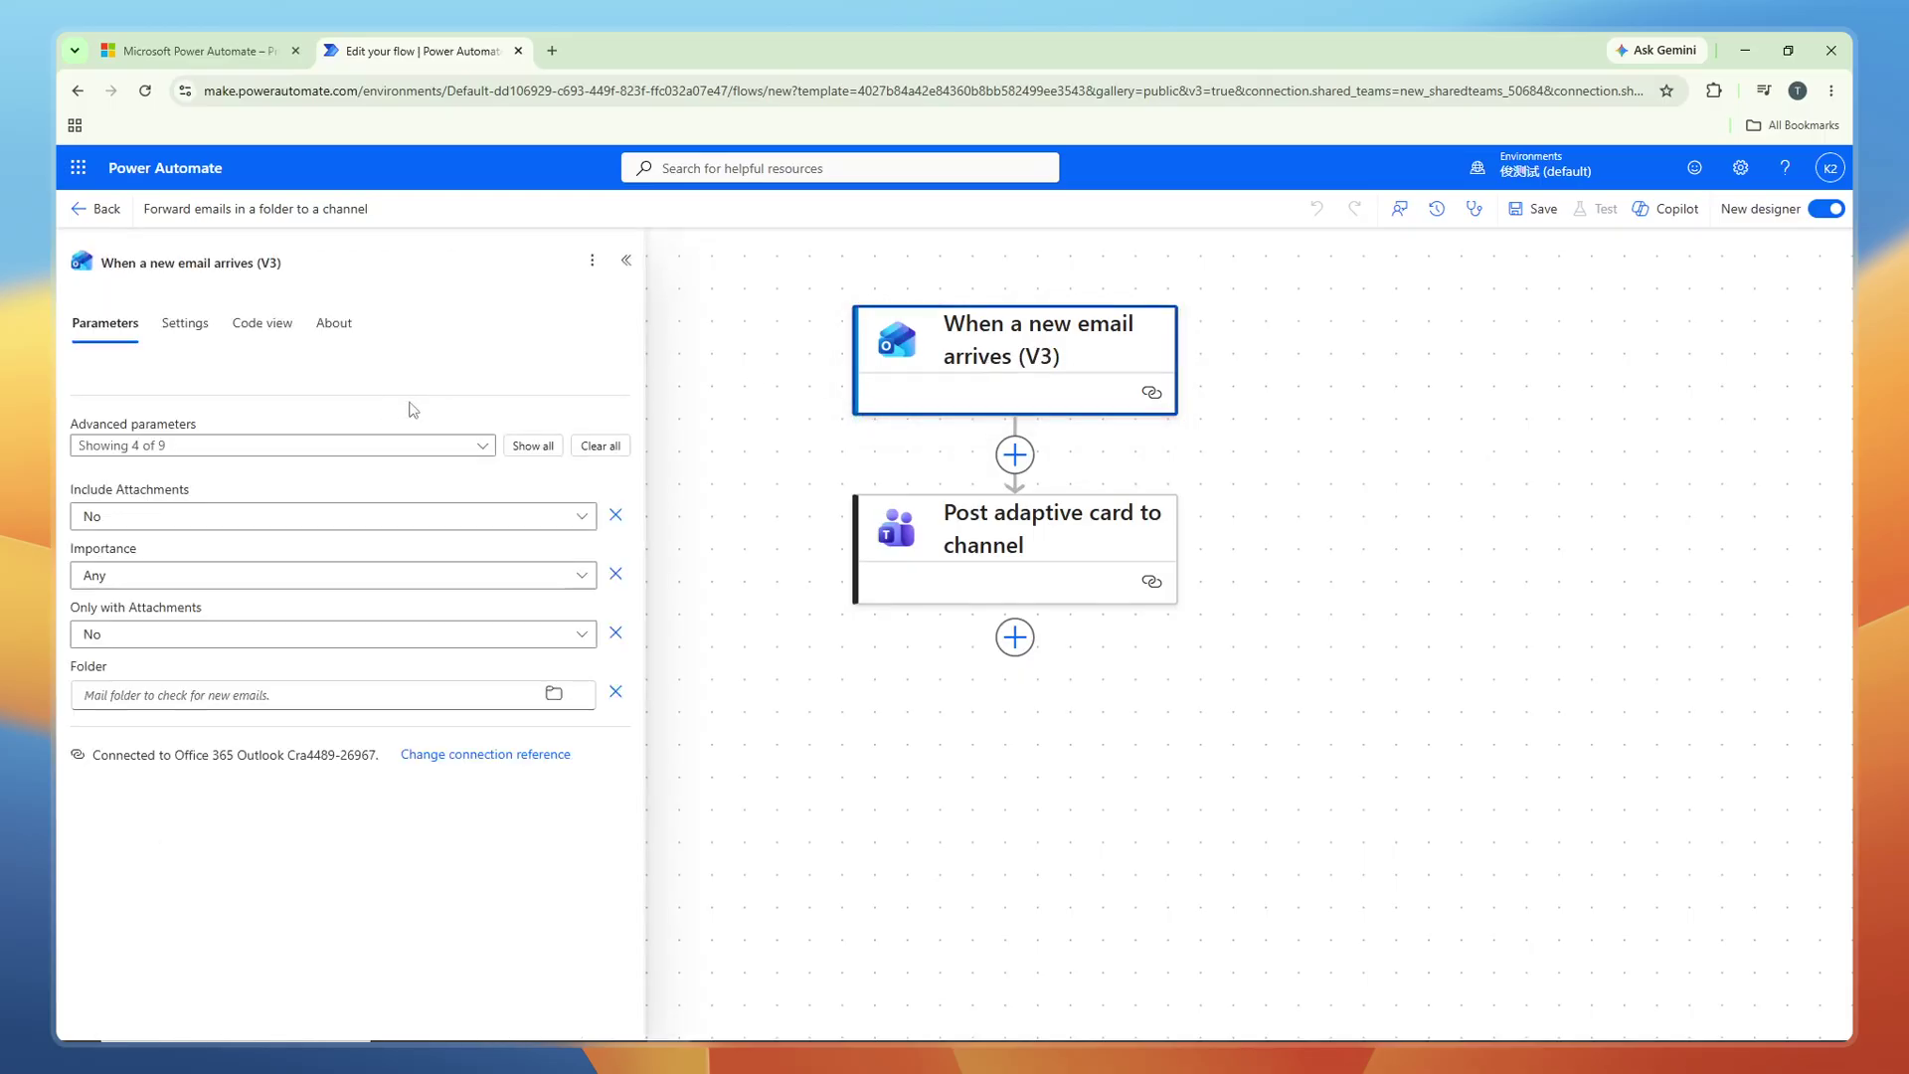
{"action": "left_click", "coordinate": [320, 445]}
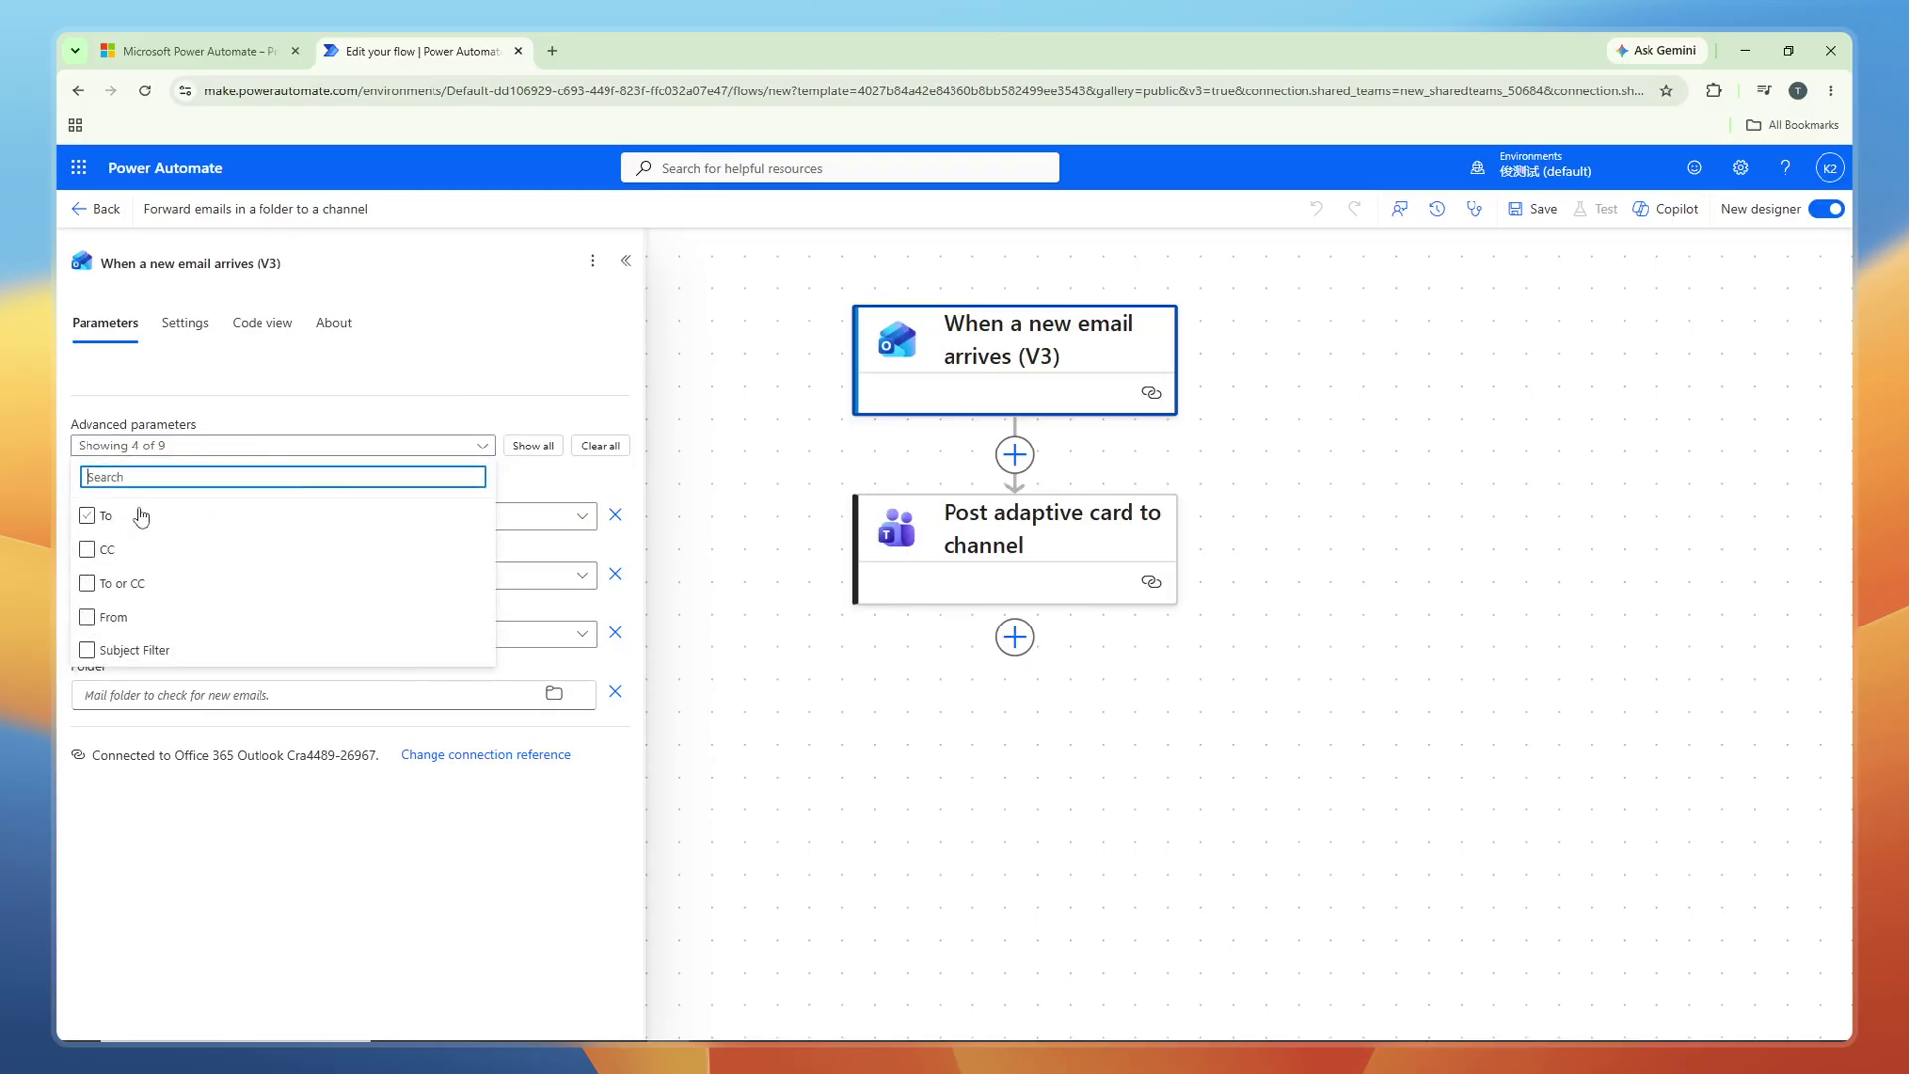
{"action": "left_click", "coordinate": [128, 649]}
{"action": "left_click", "coordinate": [119, 616]}
{"action": "left_click", "coordinate": [118, 582]}
{"action": "left_click", "coordinate": [116, 549]}
{"action": "left_click", "coordinate": [116, 519]}
{"action": "left_click", "coordinate": [375, 391]}
{"action": "scroll", "coordinate": [273, 626], "scroll_direction": "down", "scroll_amount": 1}
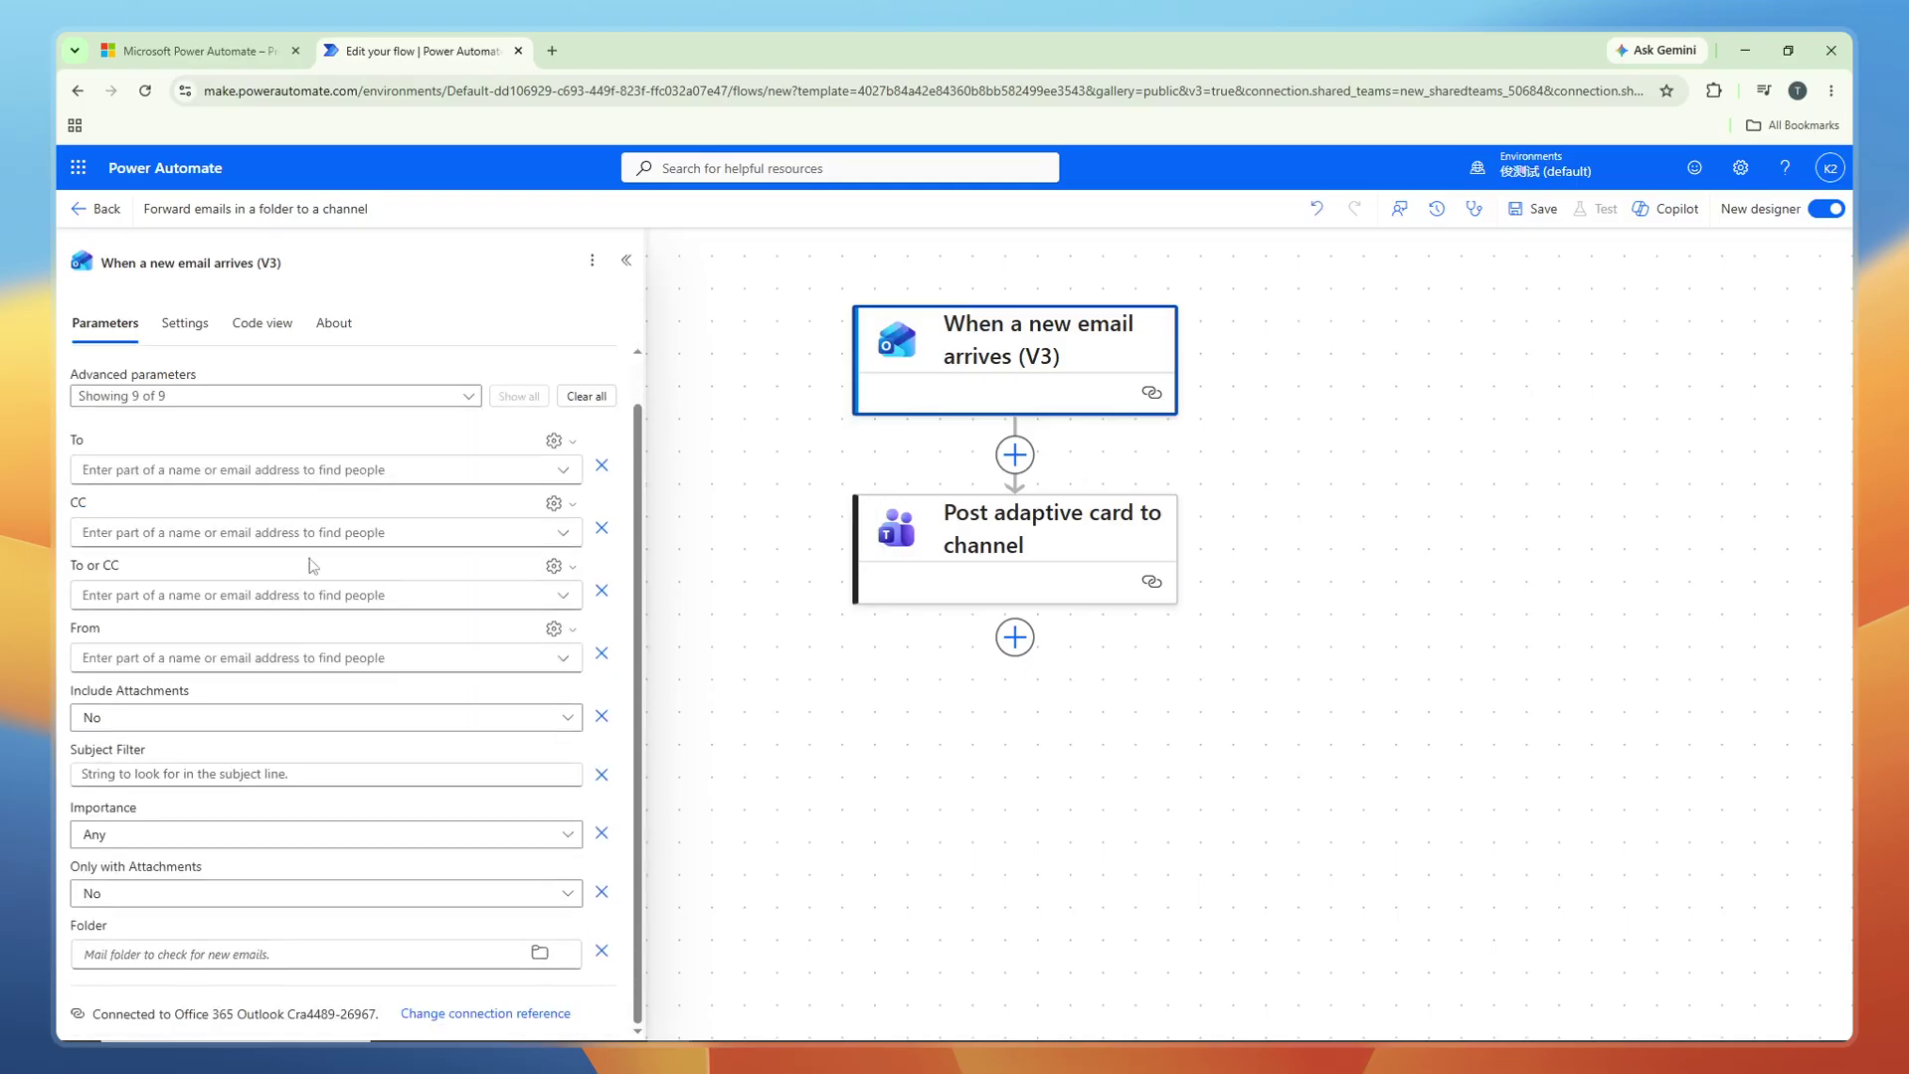
{"action": "left_click", "coordinate": [307, 473]}
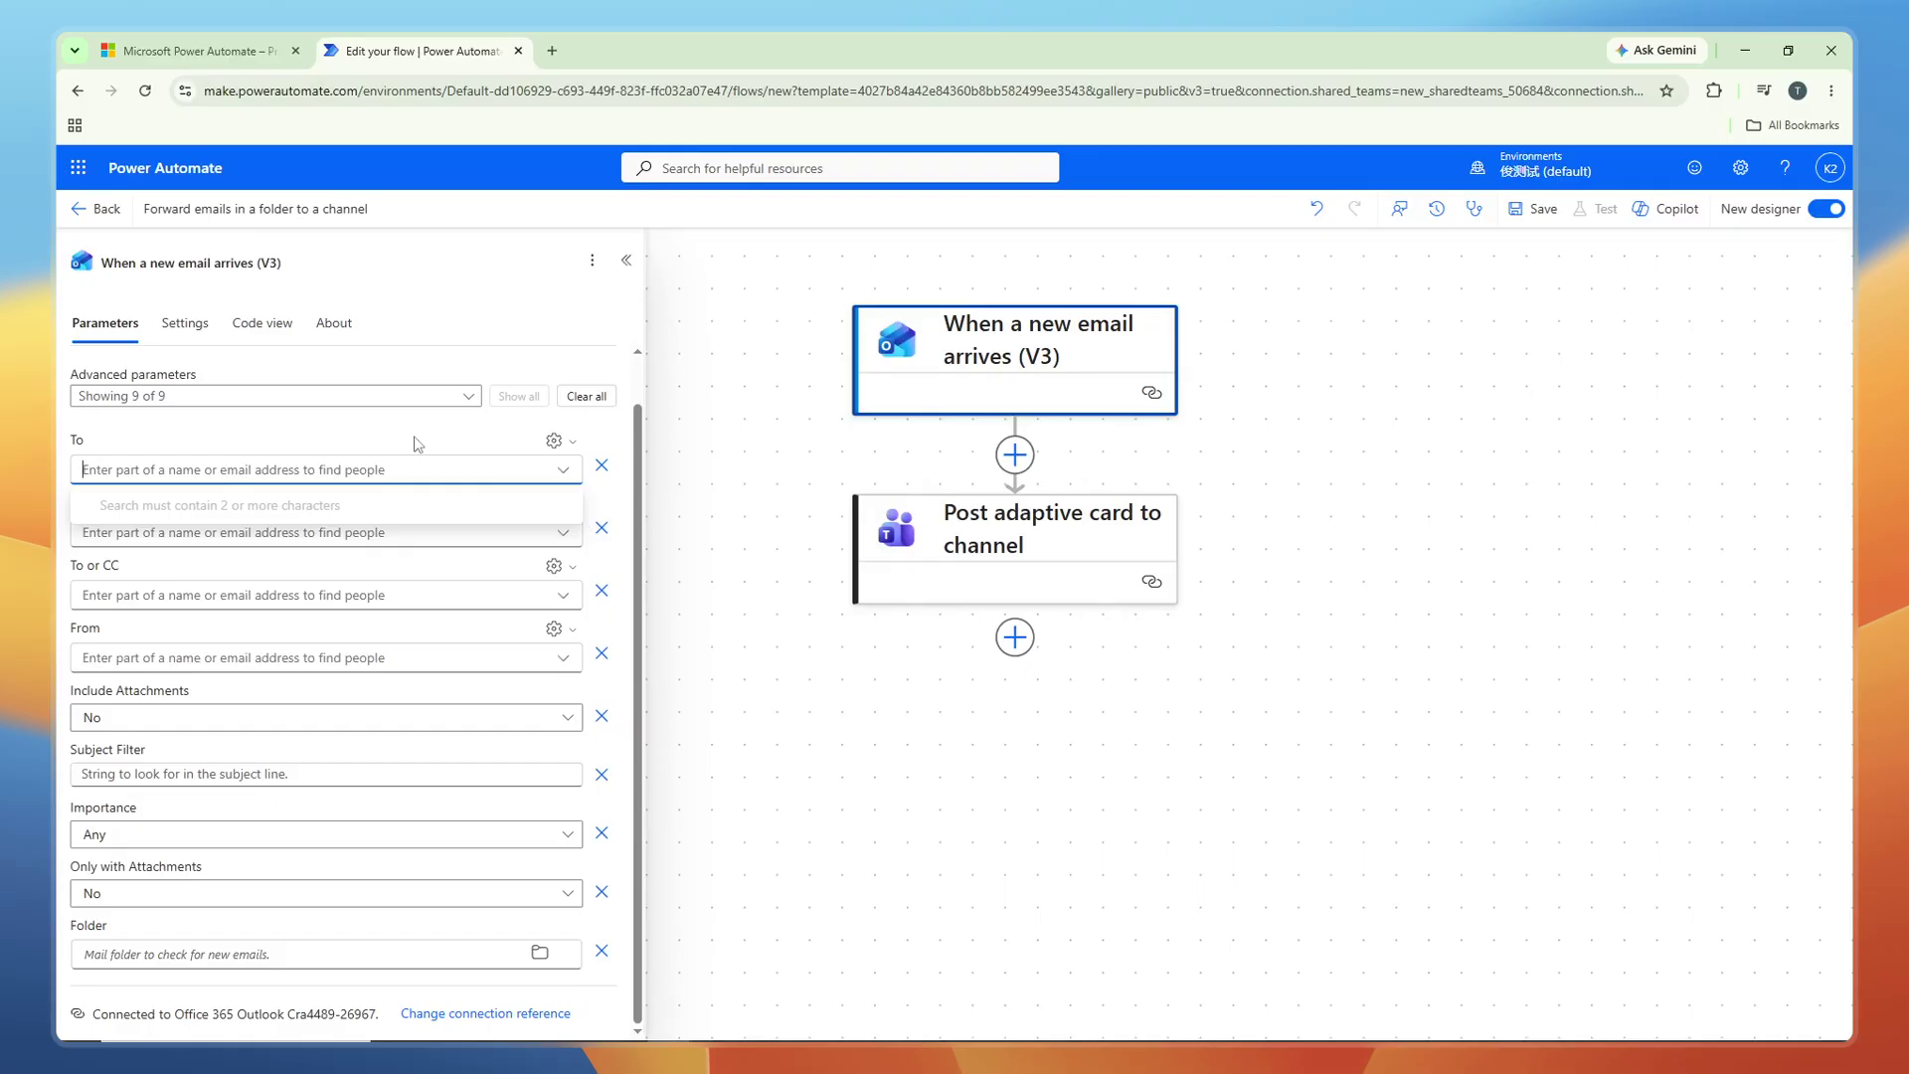
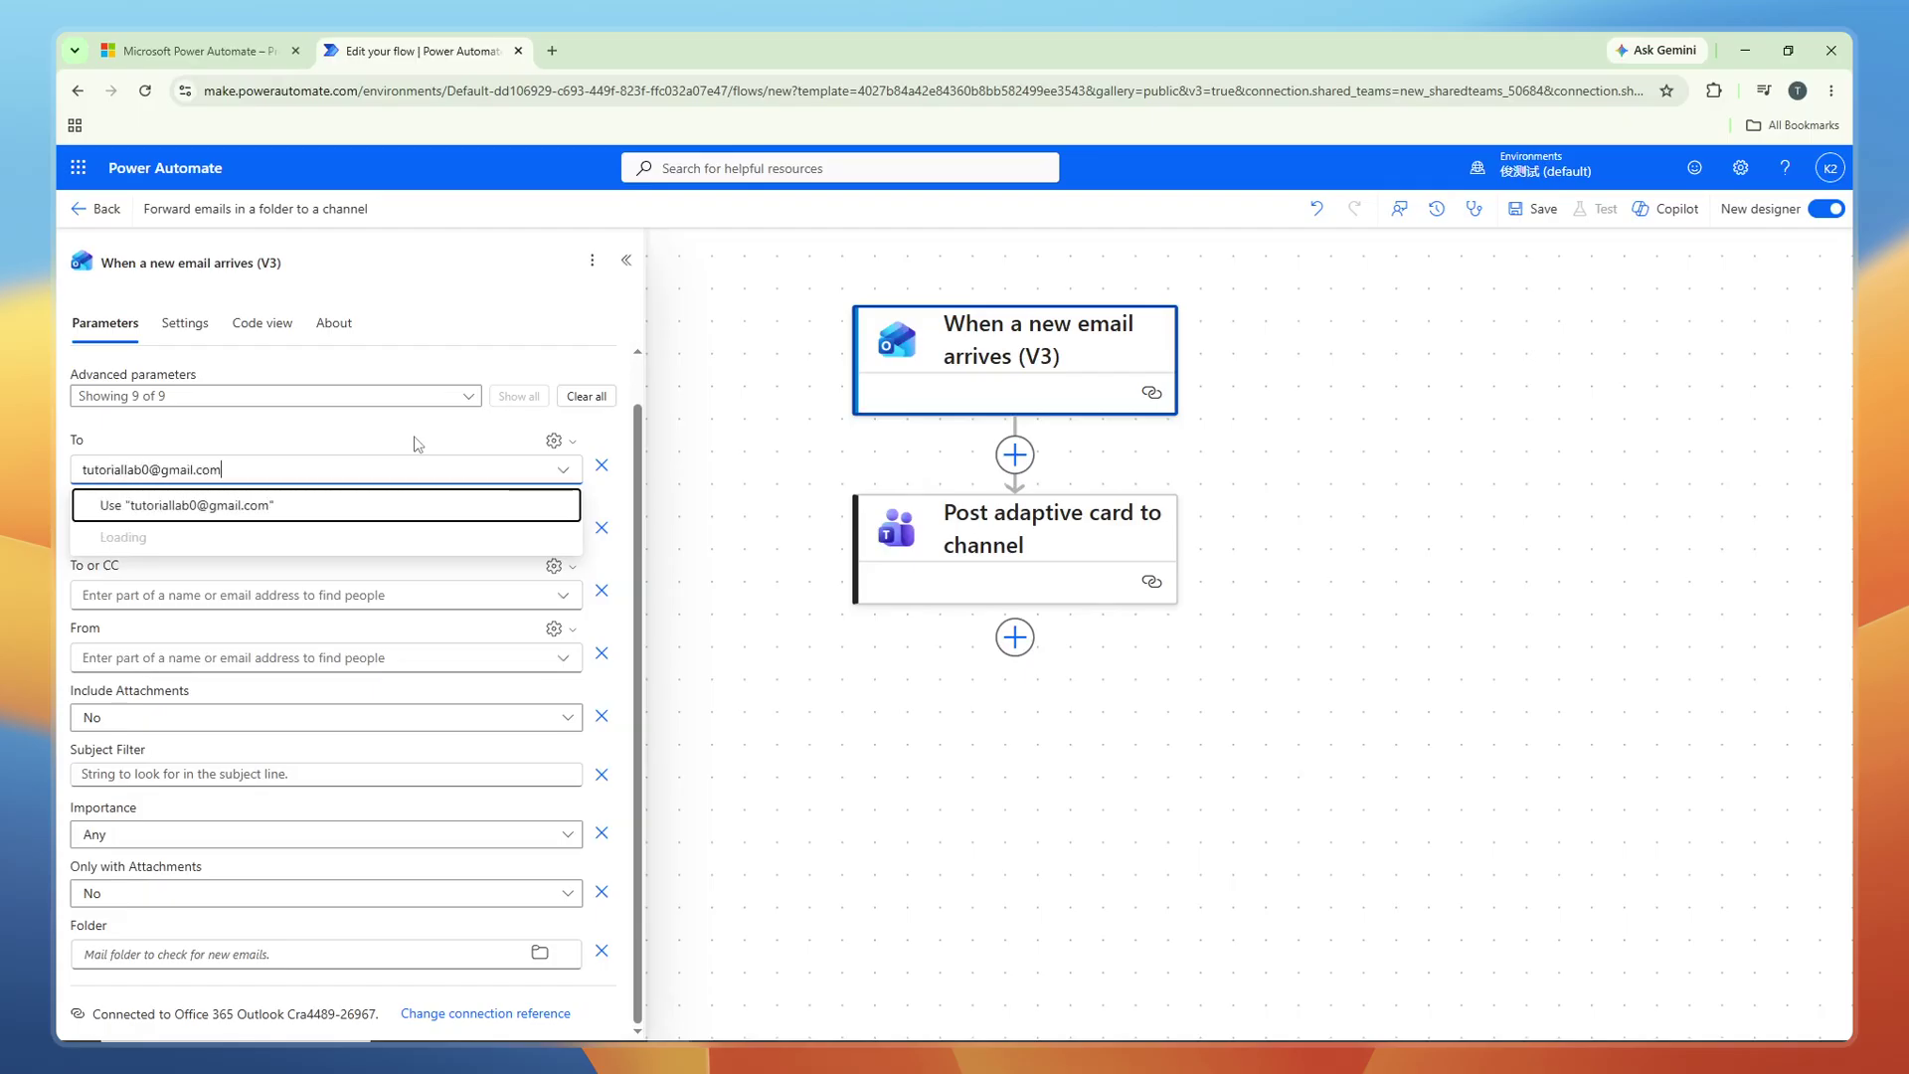
Filter the trigger's To field by an e-mail address and its CC field by a contact.
{"action": "left_click", "coordinate": [343, 505]}
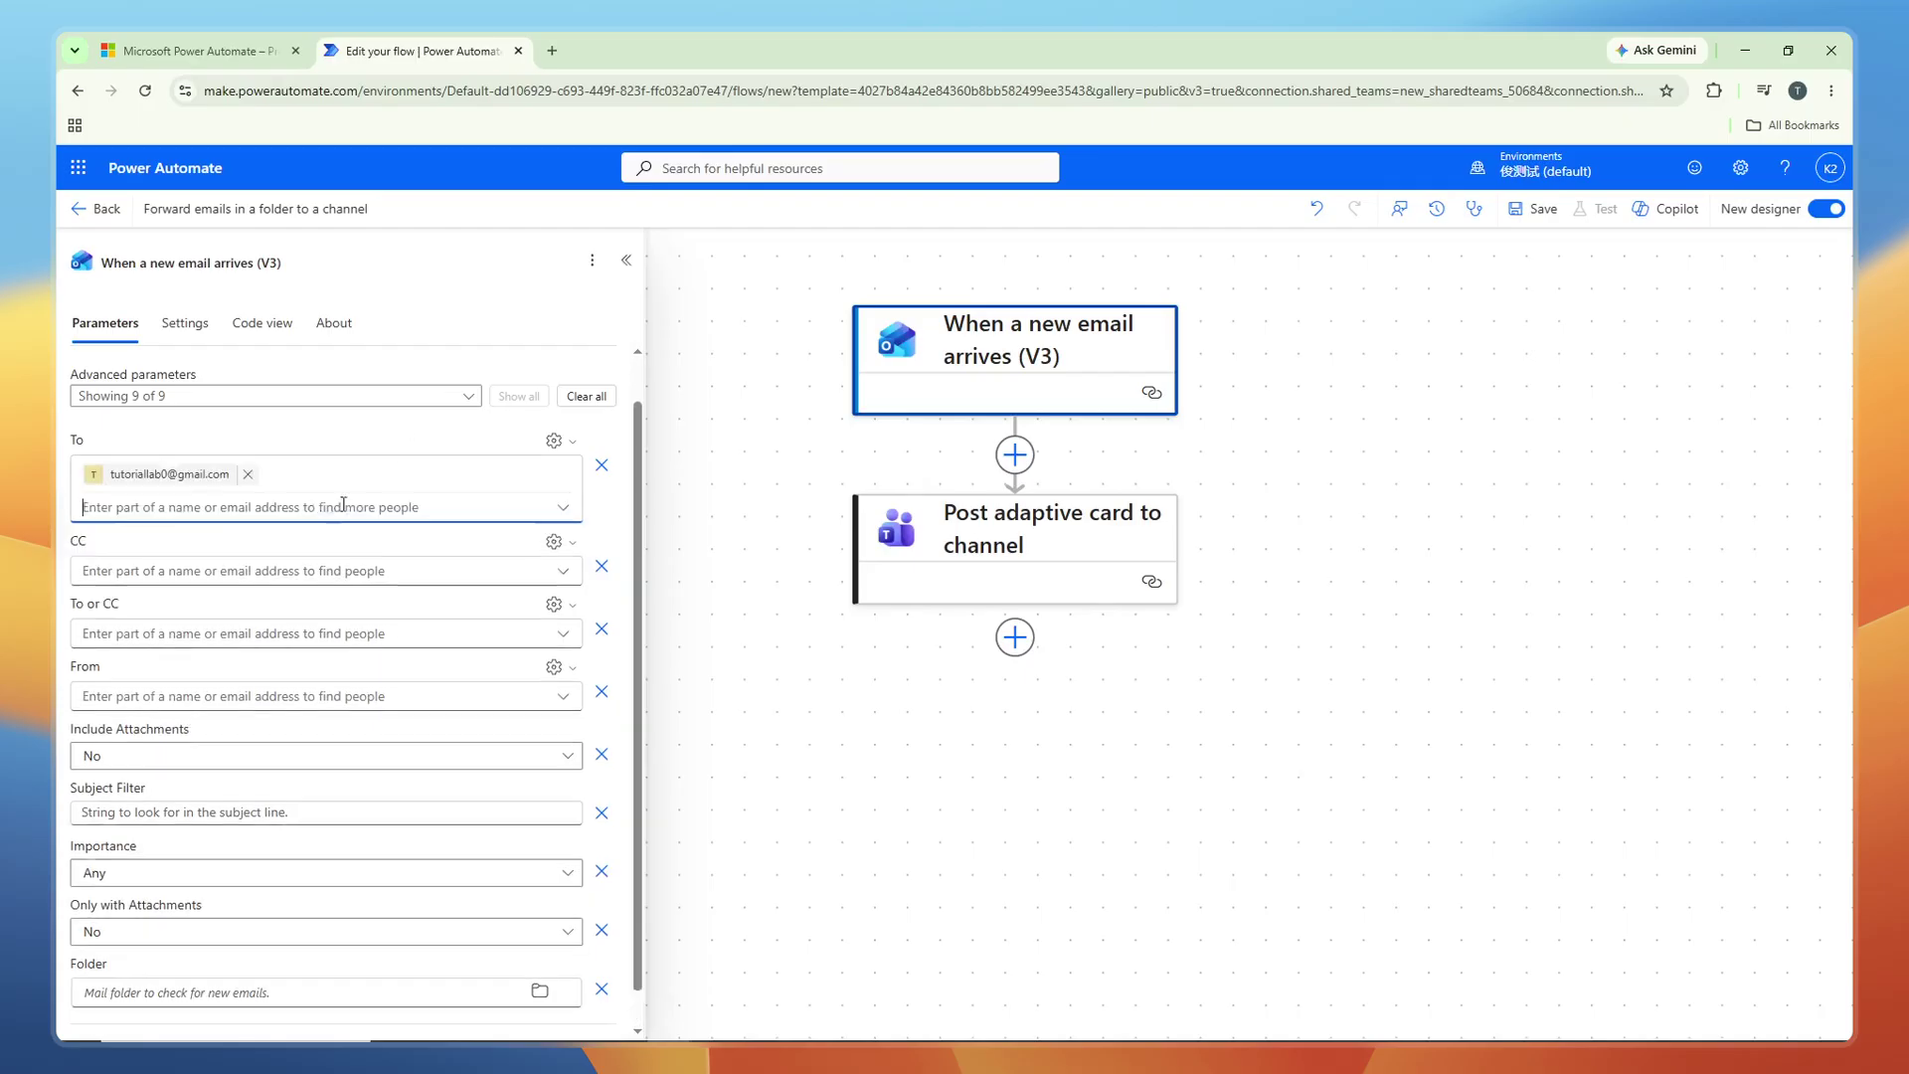
{"action": "left_click", "coordinate": [291, 560]}
{"action": "type", "text": "Tutorial Lab"}
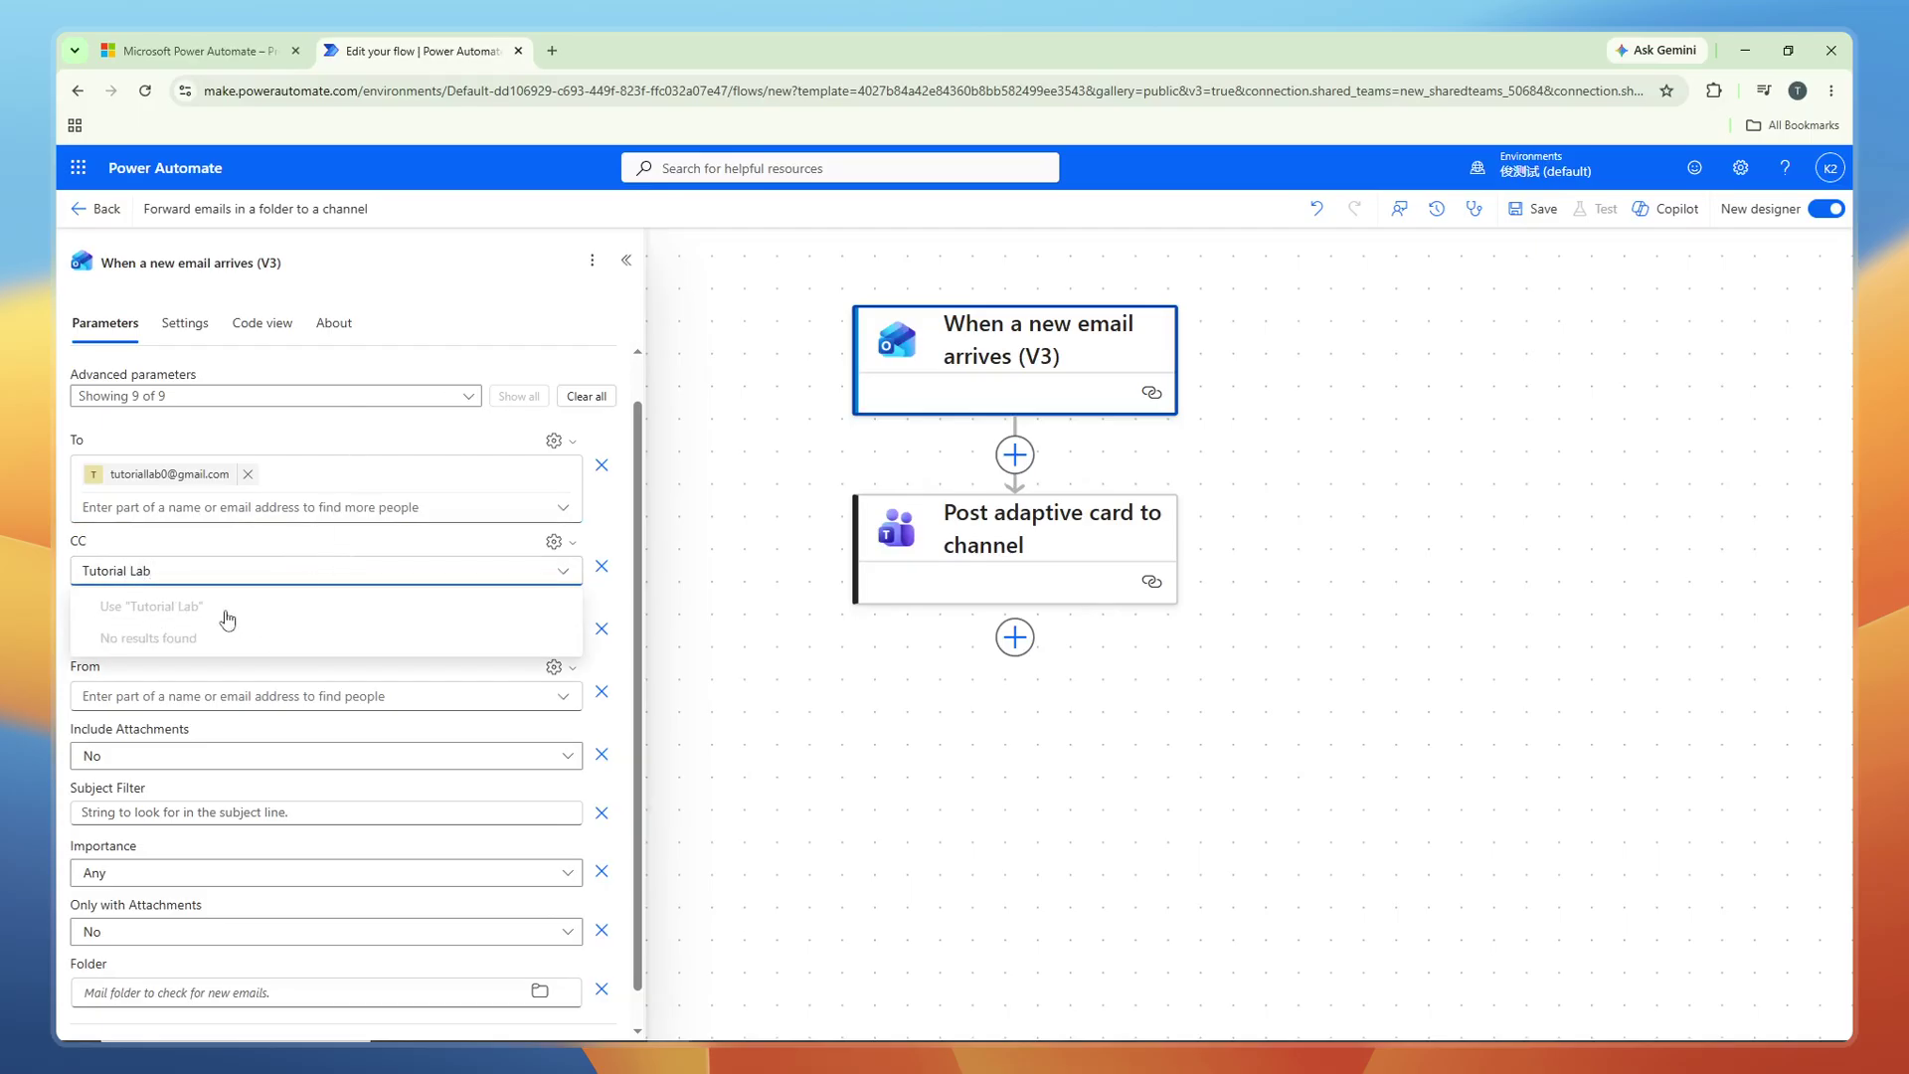
{"action": "left_click", "coordinate": [356, 459]}
{"action": "left_click", "coordinate": [333, 633]}
{"action": "scroll", "coordinate": [333, 621], "scroll_direction": "down", "scroll_amount": 2}
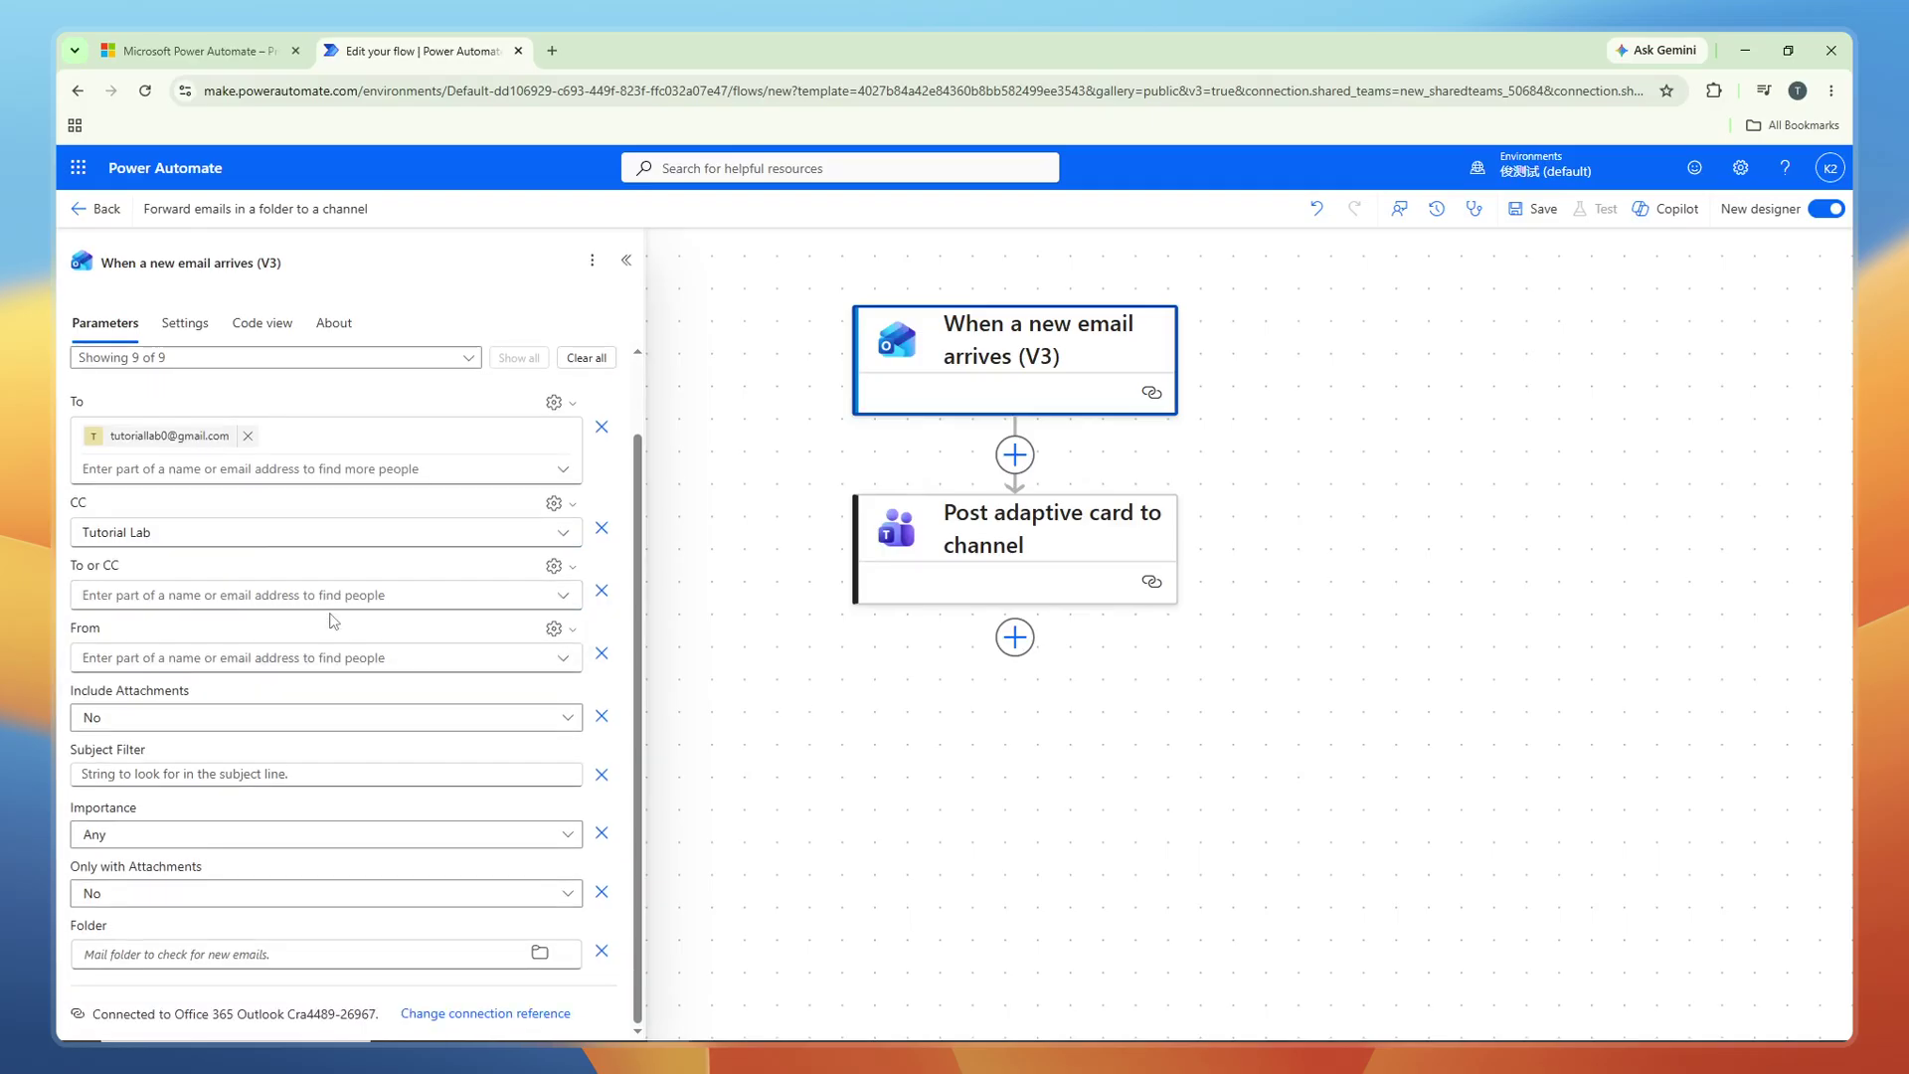
Set To or CC to the same contact and From to the sender's e-mail address.
{"action": "left_click", "coordinate": [261, 594]}
{"action": "type", "text": "tut"}
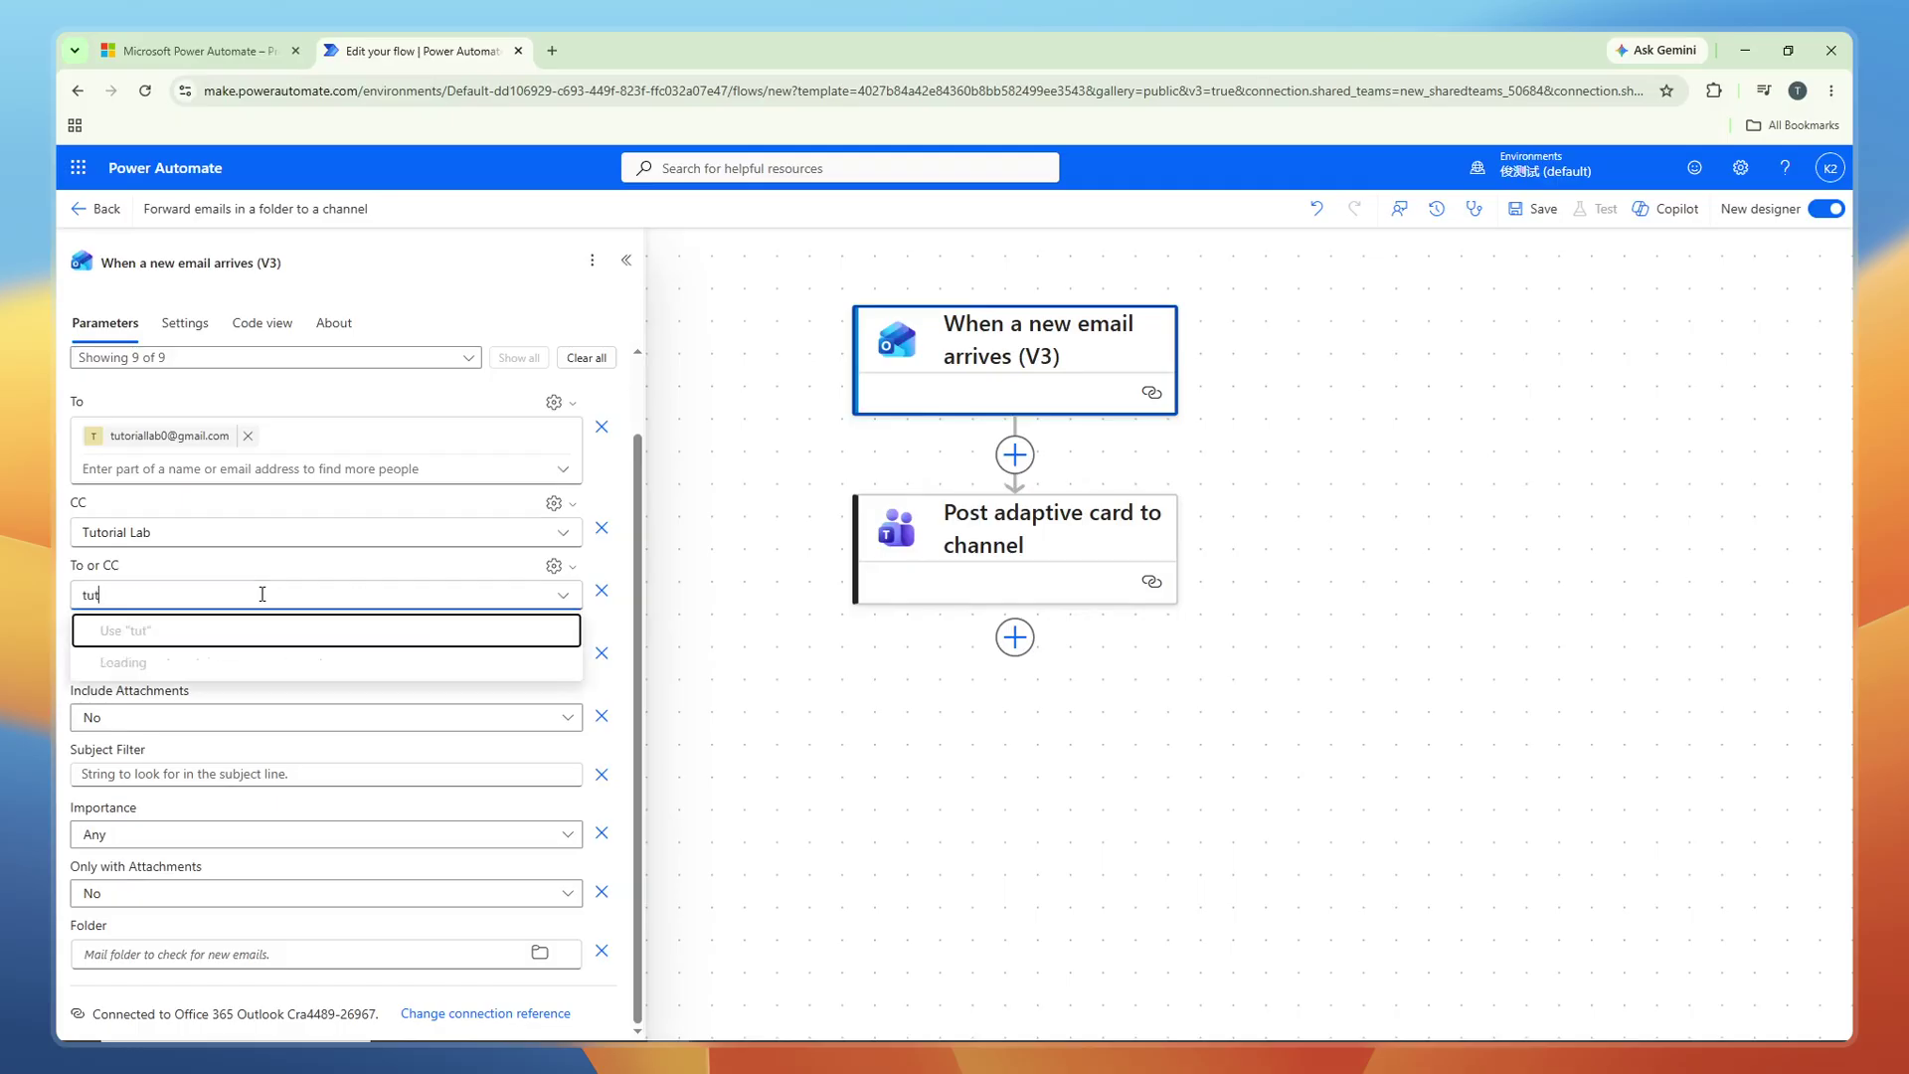
{"action": "key", "text": "BackSpace"}
{"action": "key", "text": "BackSpace"}
{"action": "key", "text": "BackSpace"}
{"action": "type", "text": "Tutorial Lab"}
{"action": "key", "text": "Return"}
{"action": "left_click", "coordinate": [222, 657]}
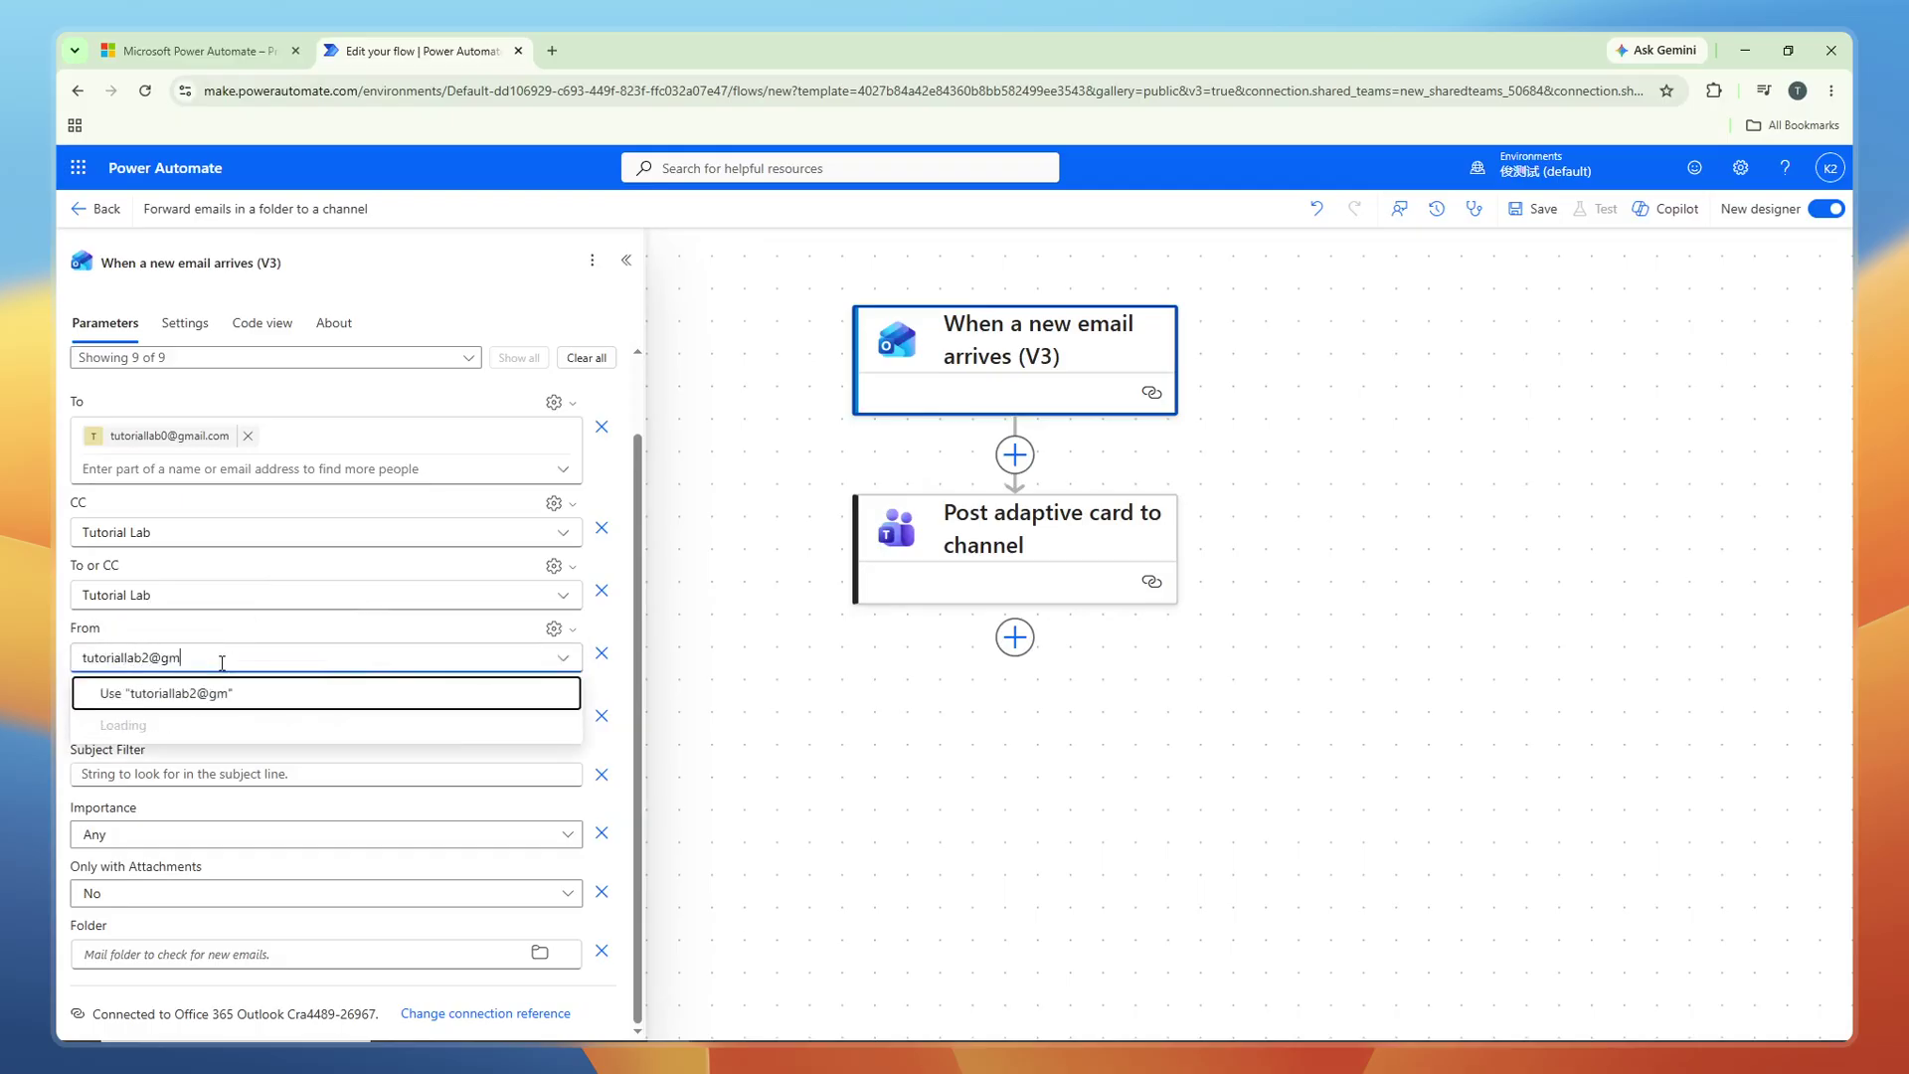
{"action": "left_click", "coordinate": [229, 693]}
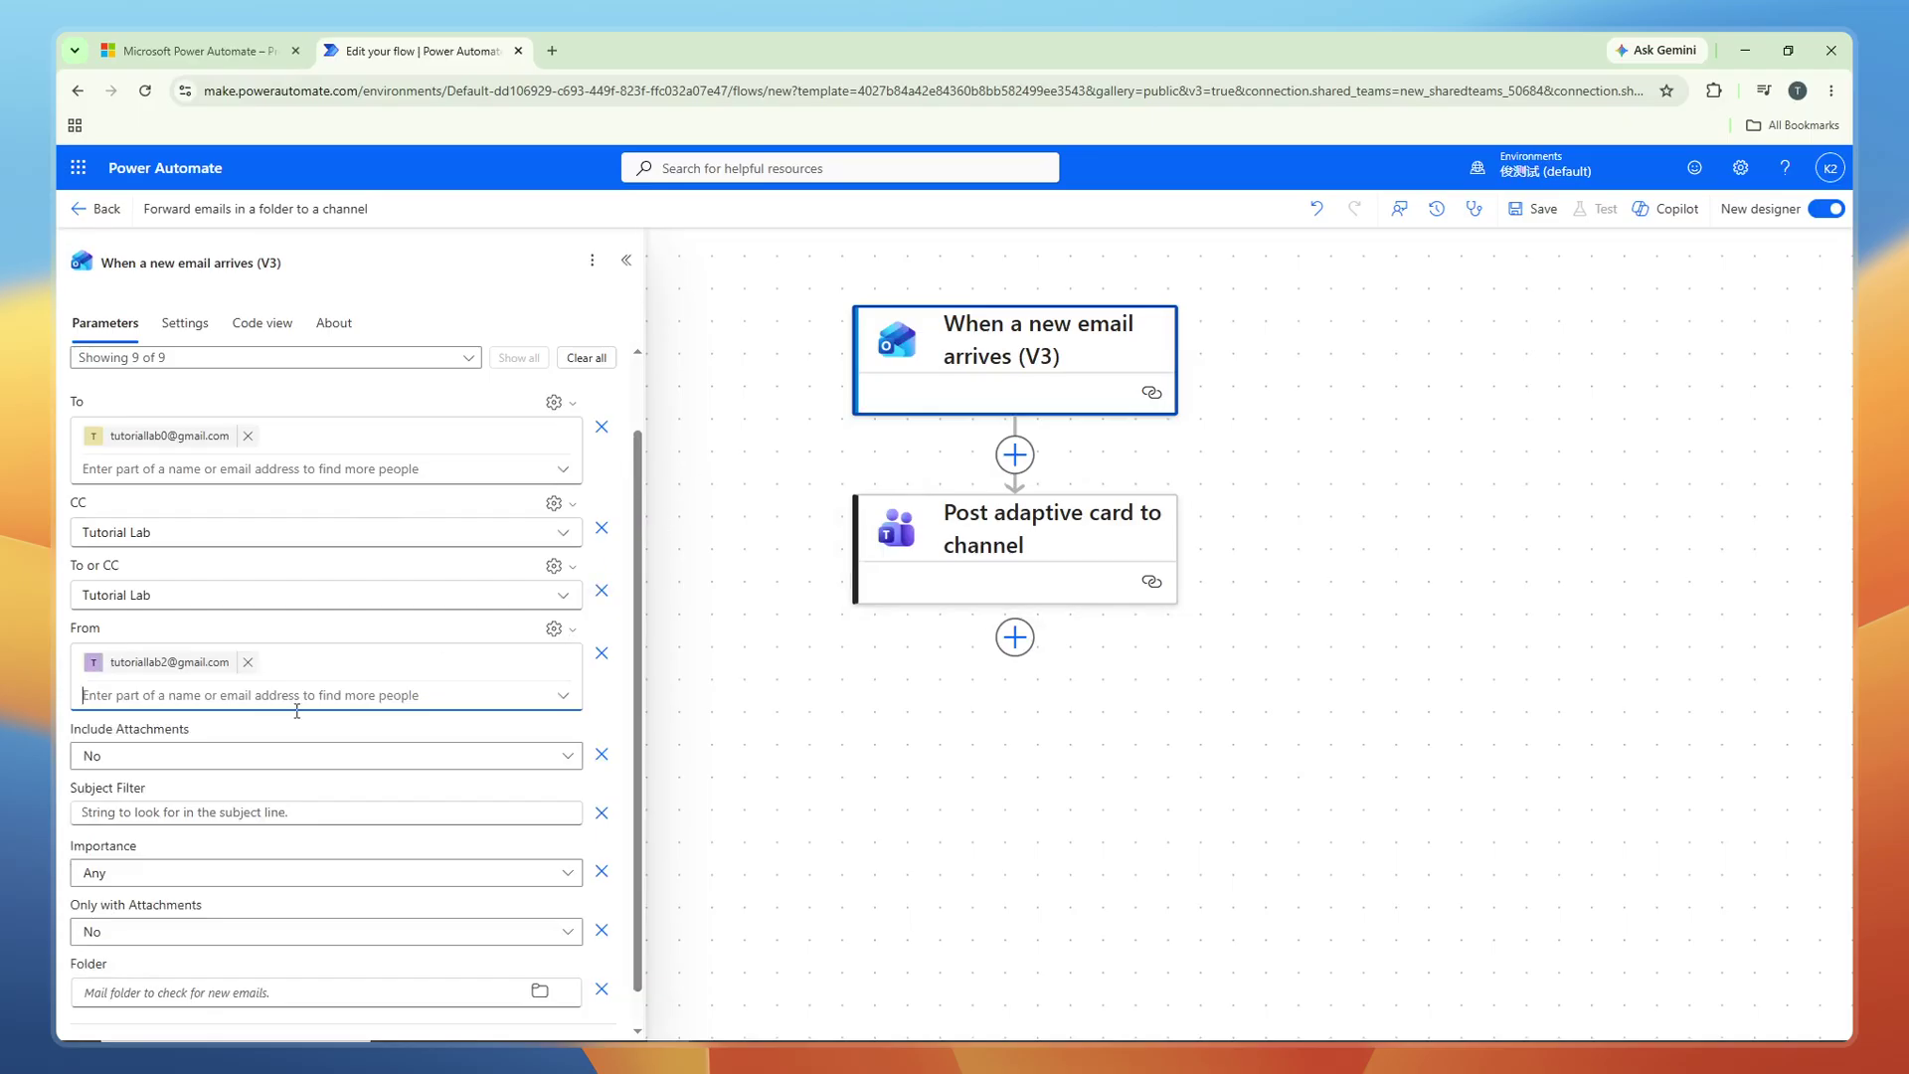
{"action": "scroll", "coordinate": [249, 753], "scroll_direction": "down", "scroll_amount": 1}
{"action": "left_click", "coordinate": [261, 726]}
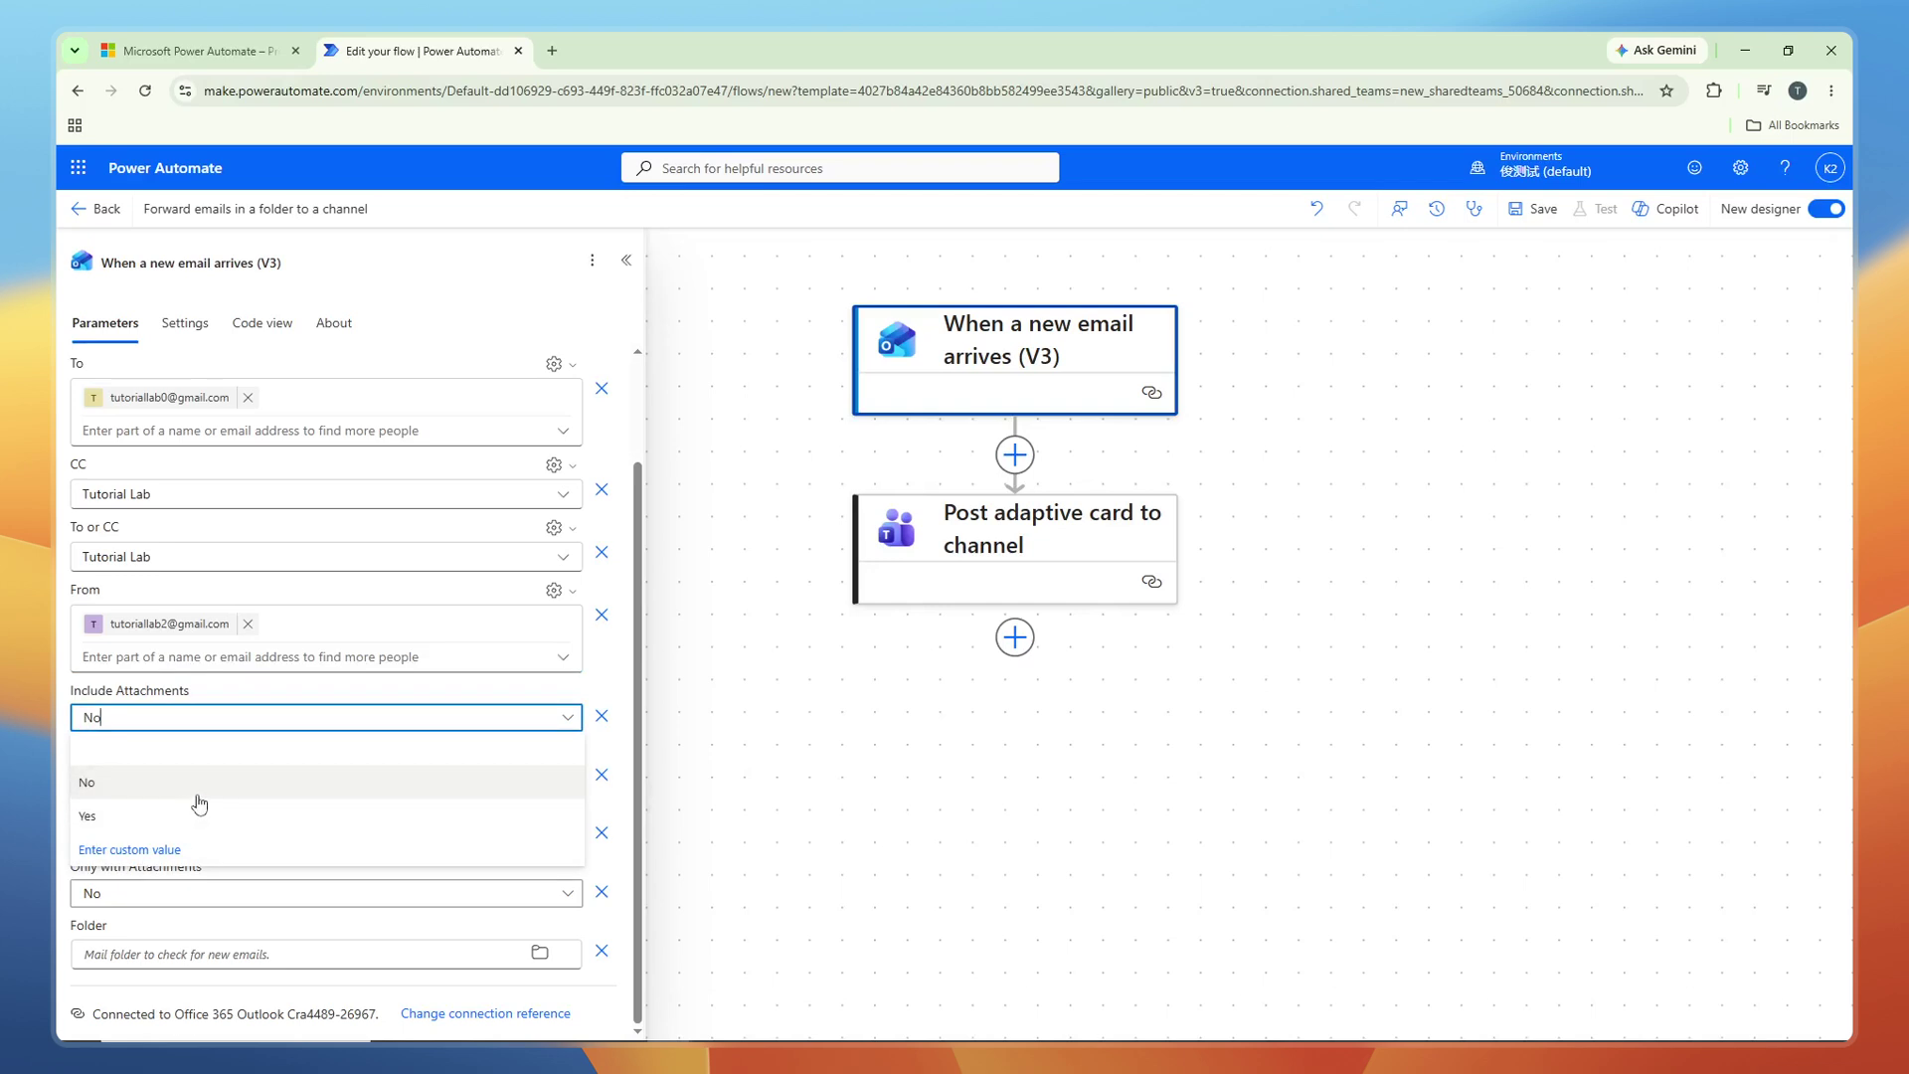
Set Include Attachments to Yes and bring up the Post adaptive card to channel settings.
{"action": "left_click", "coordinate": [197, 815]}
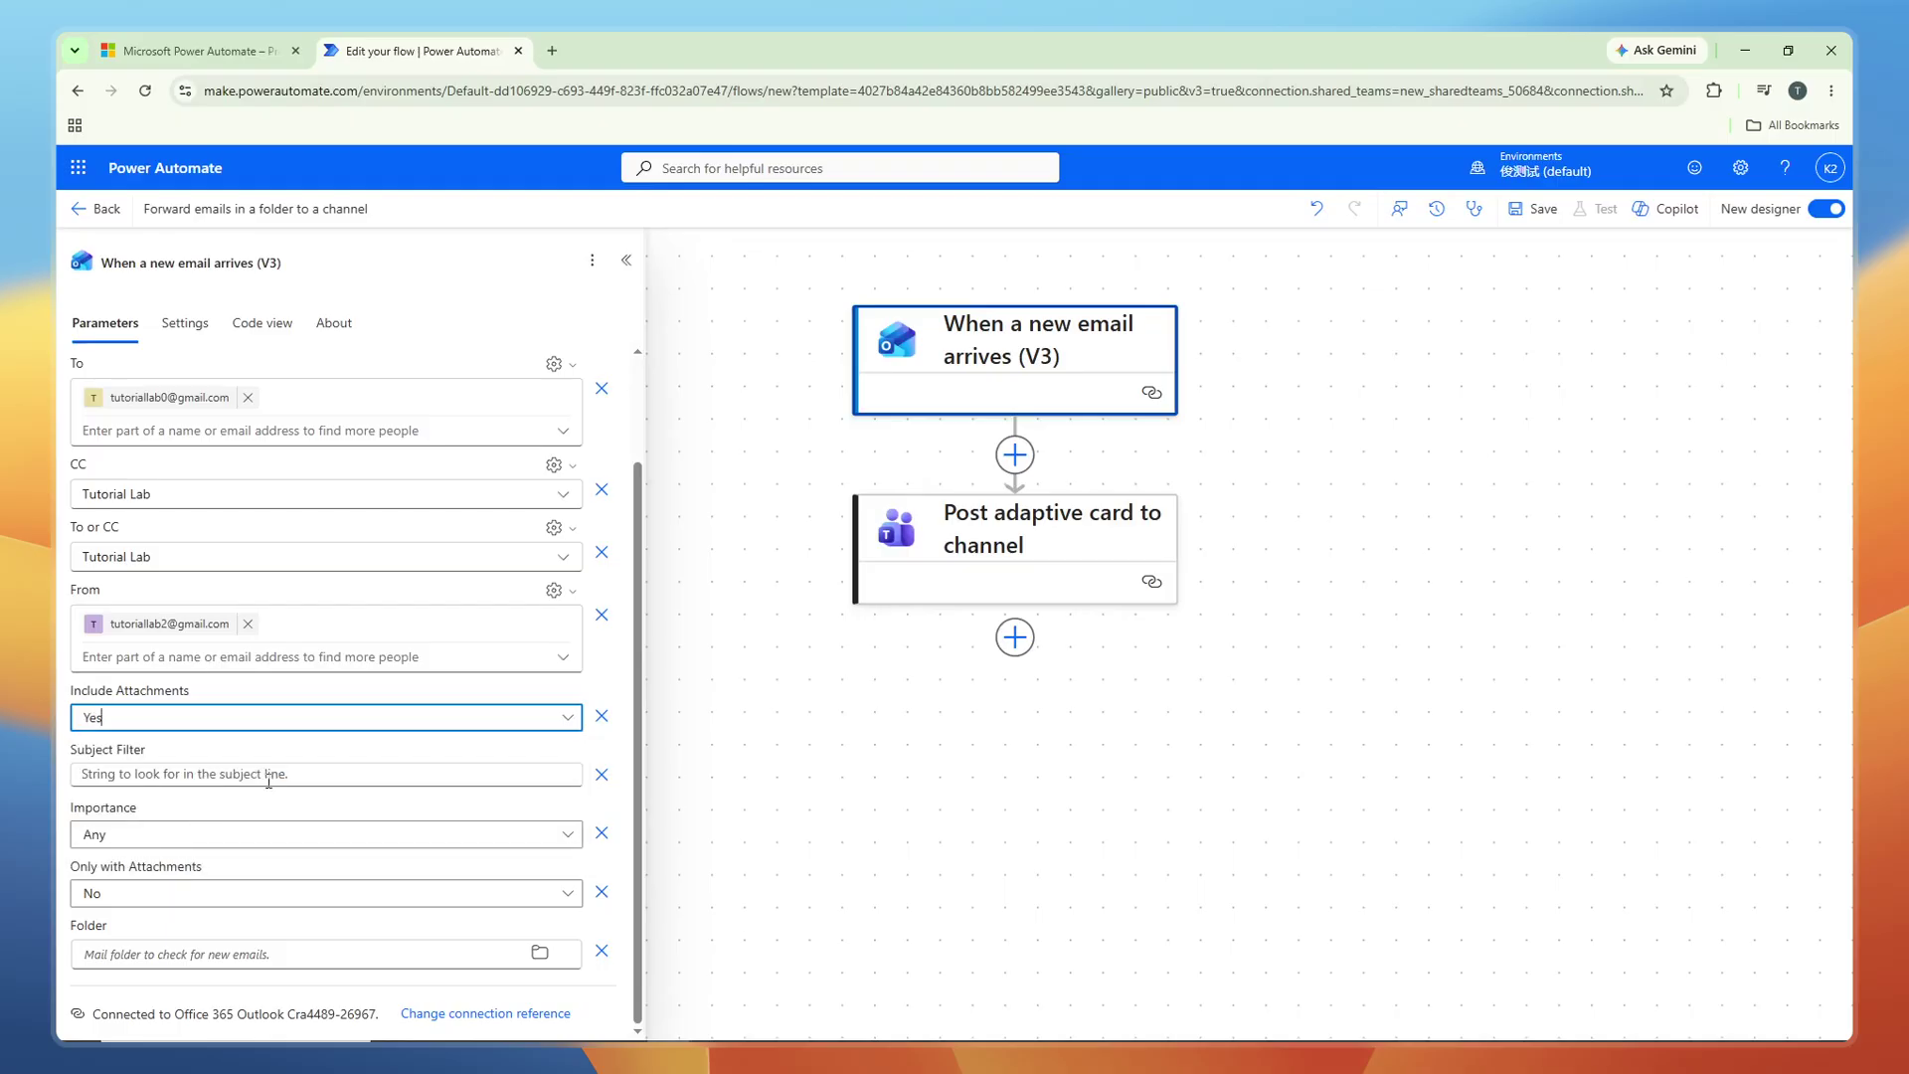
{"action": "left_click", "coordinate": [1001, 559]}
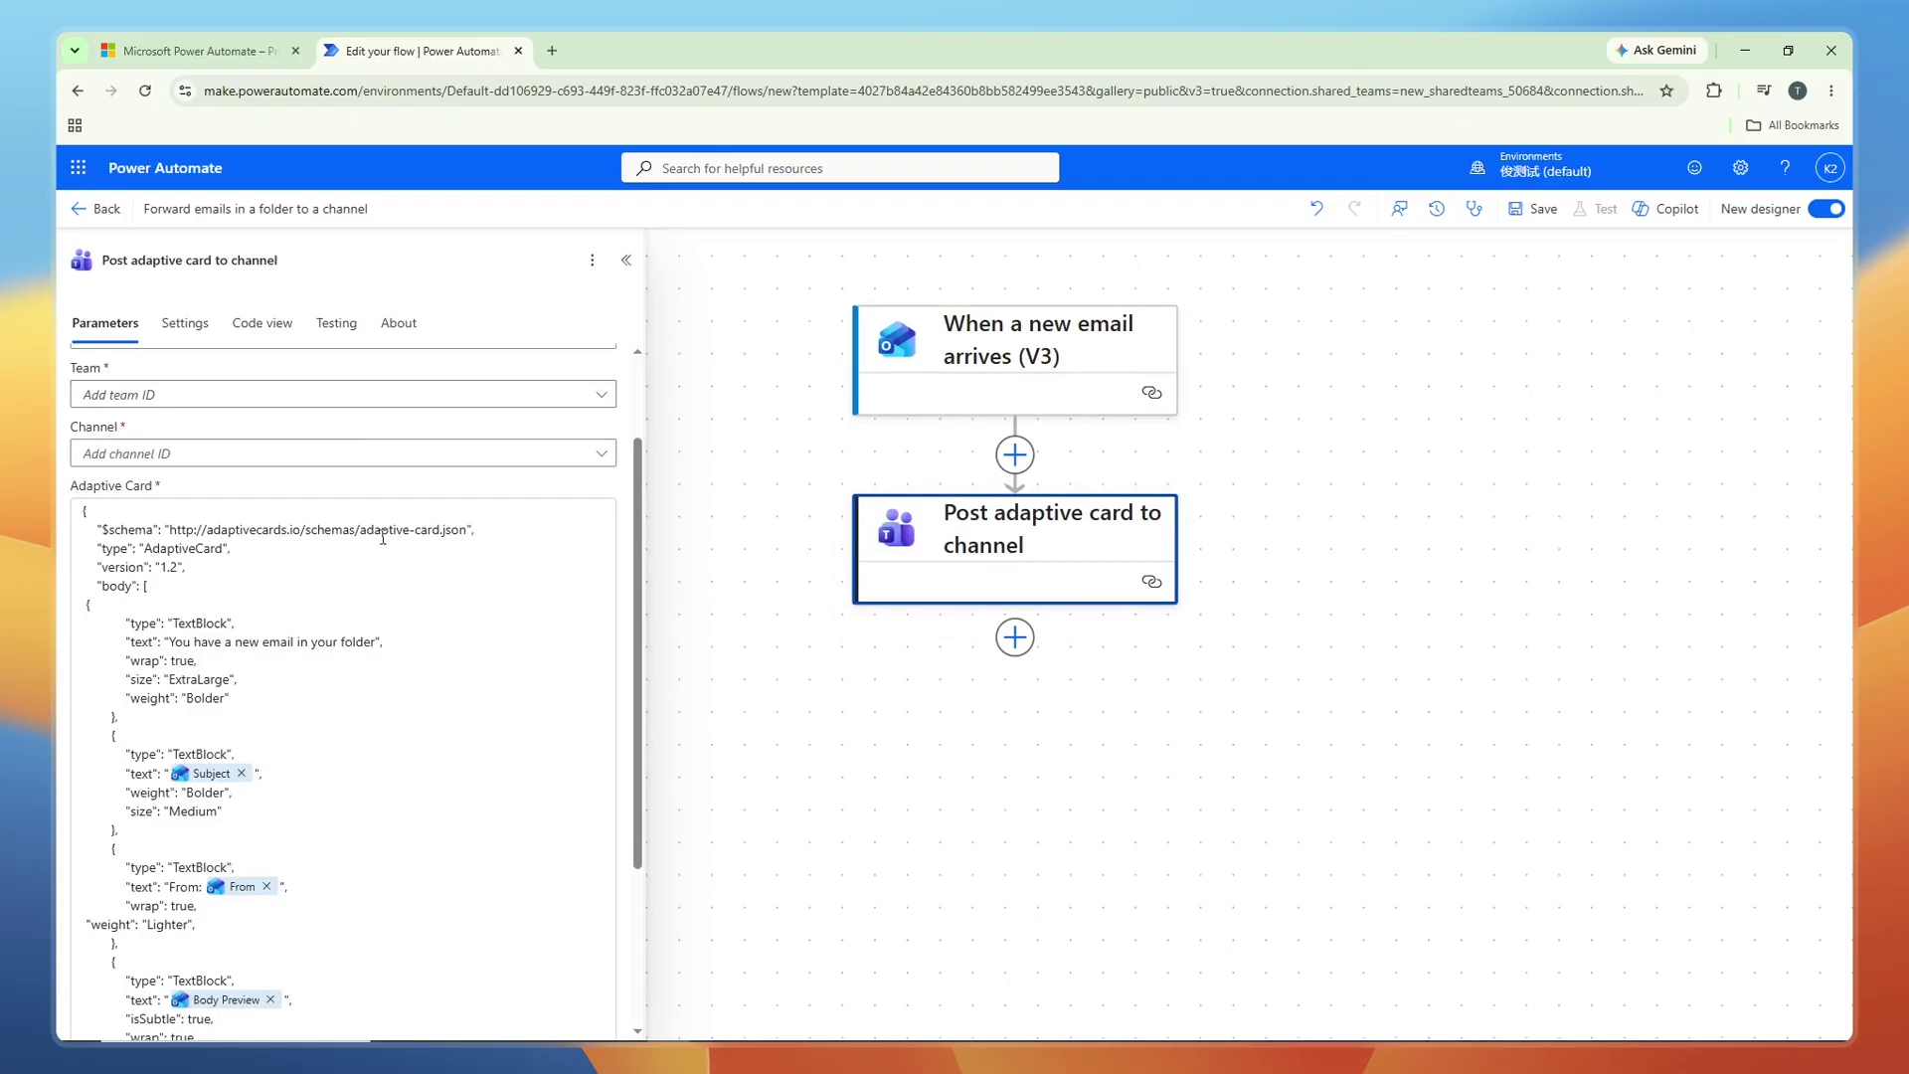
{"action": "left_click", "coordinate": [343, 398]}
Make the adaptive card post as Flow bot in a Channel, then check the Team list.
{"action": "left_click", "coordinate": [353, 403]}
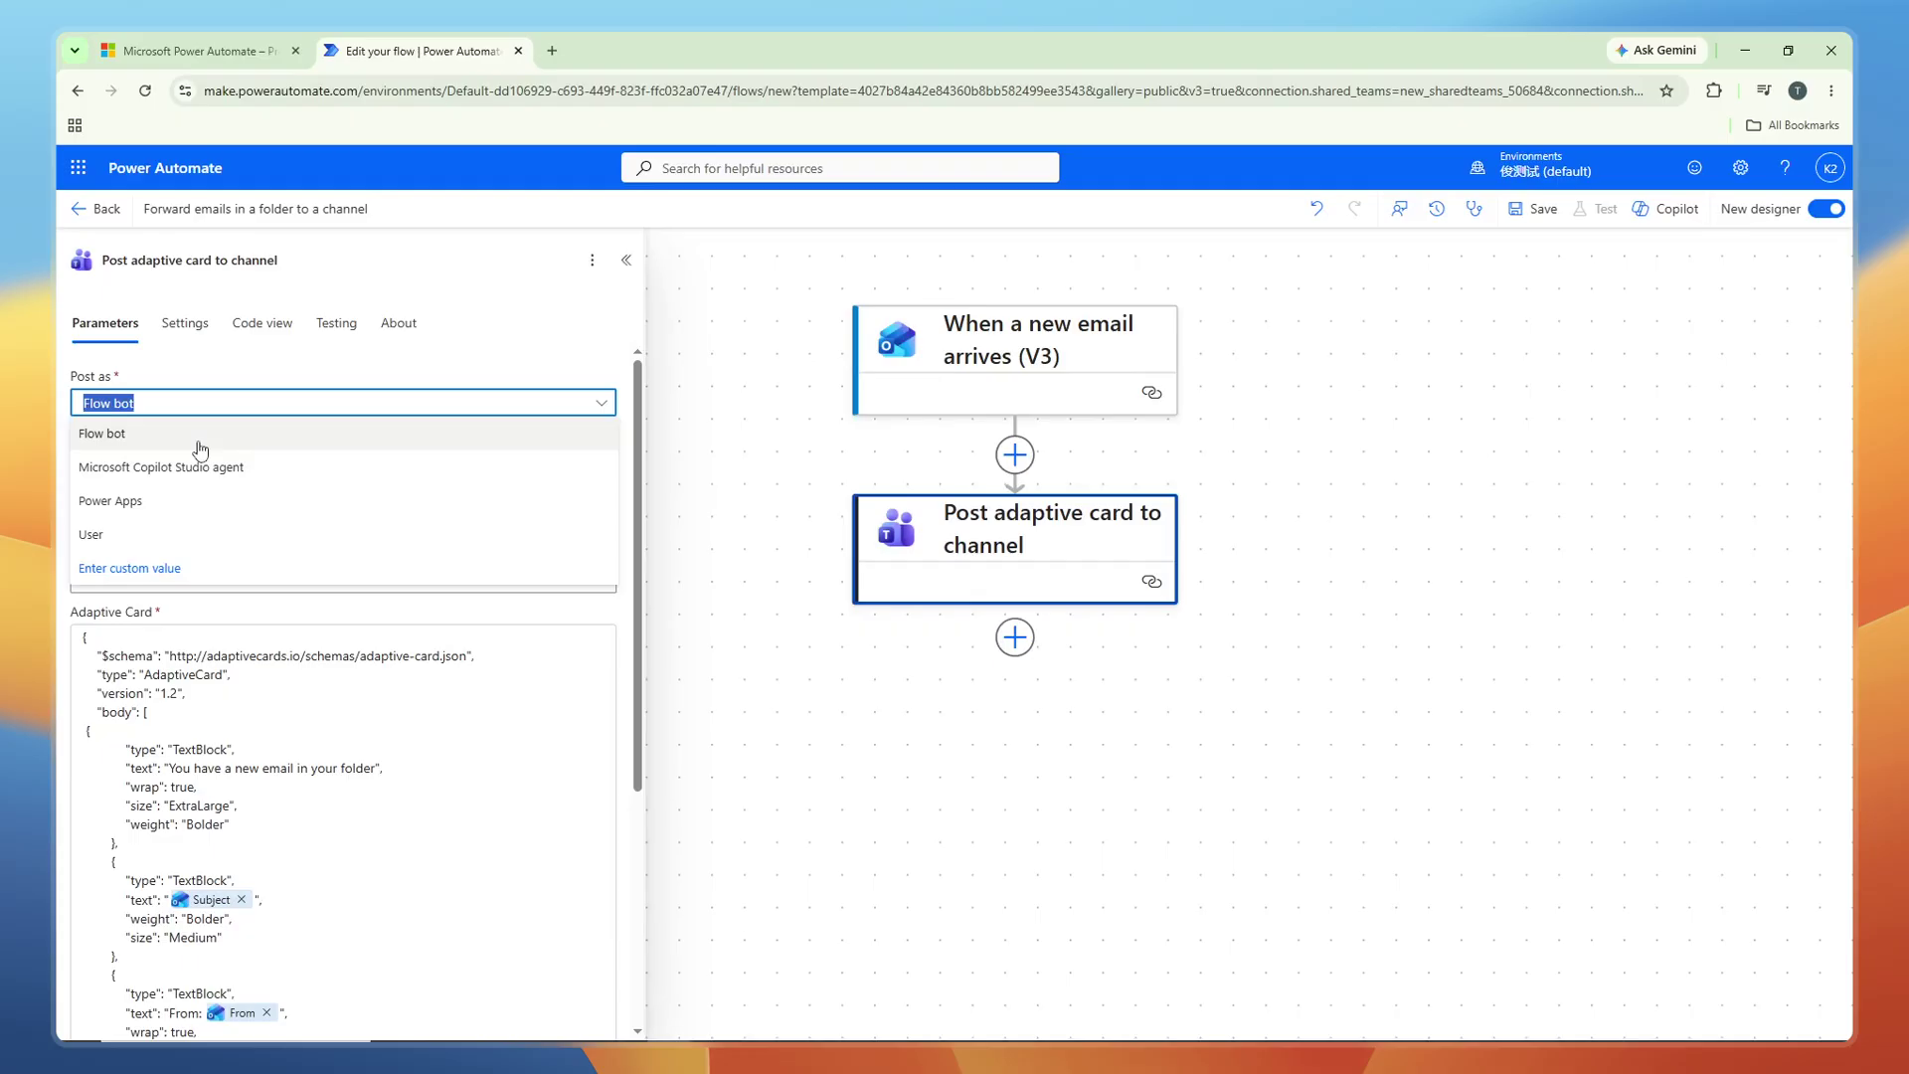
{"action": "left_click", "coordinate": [200, 449]}
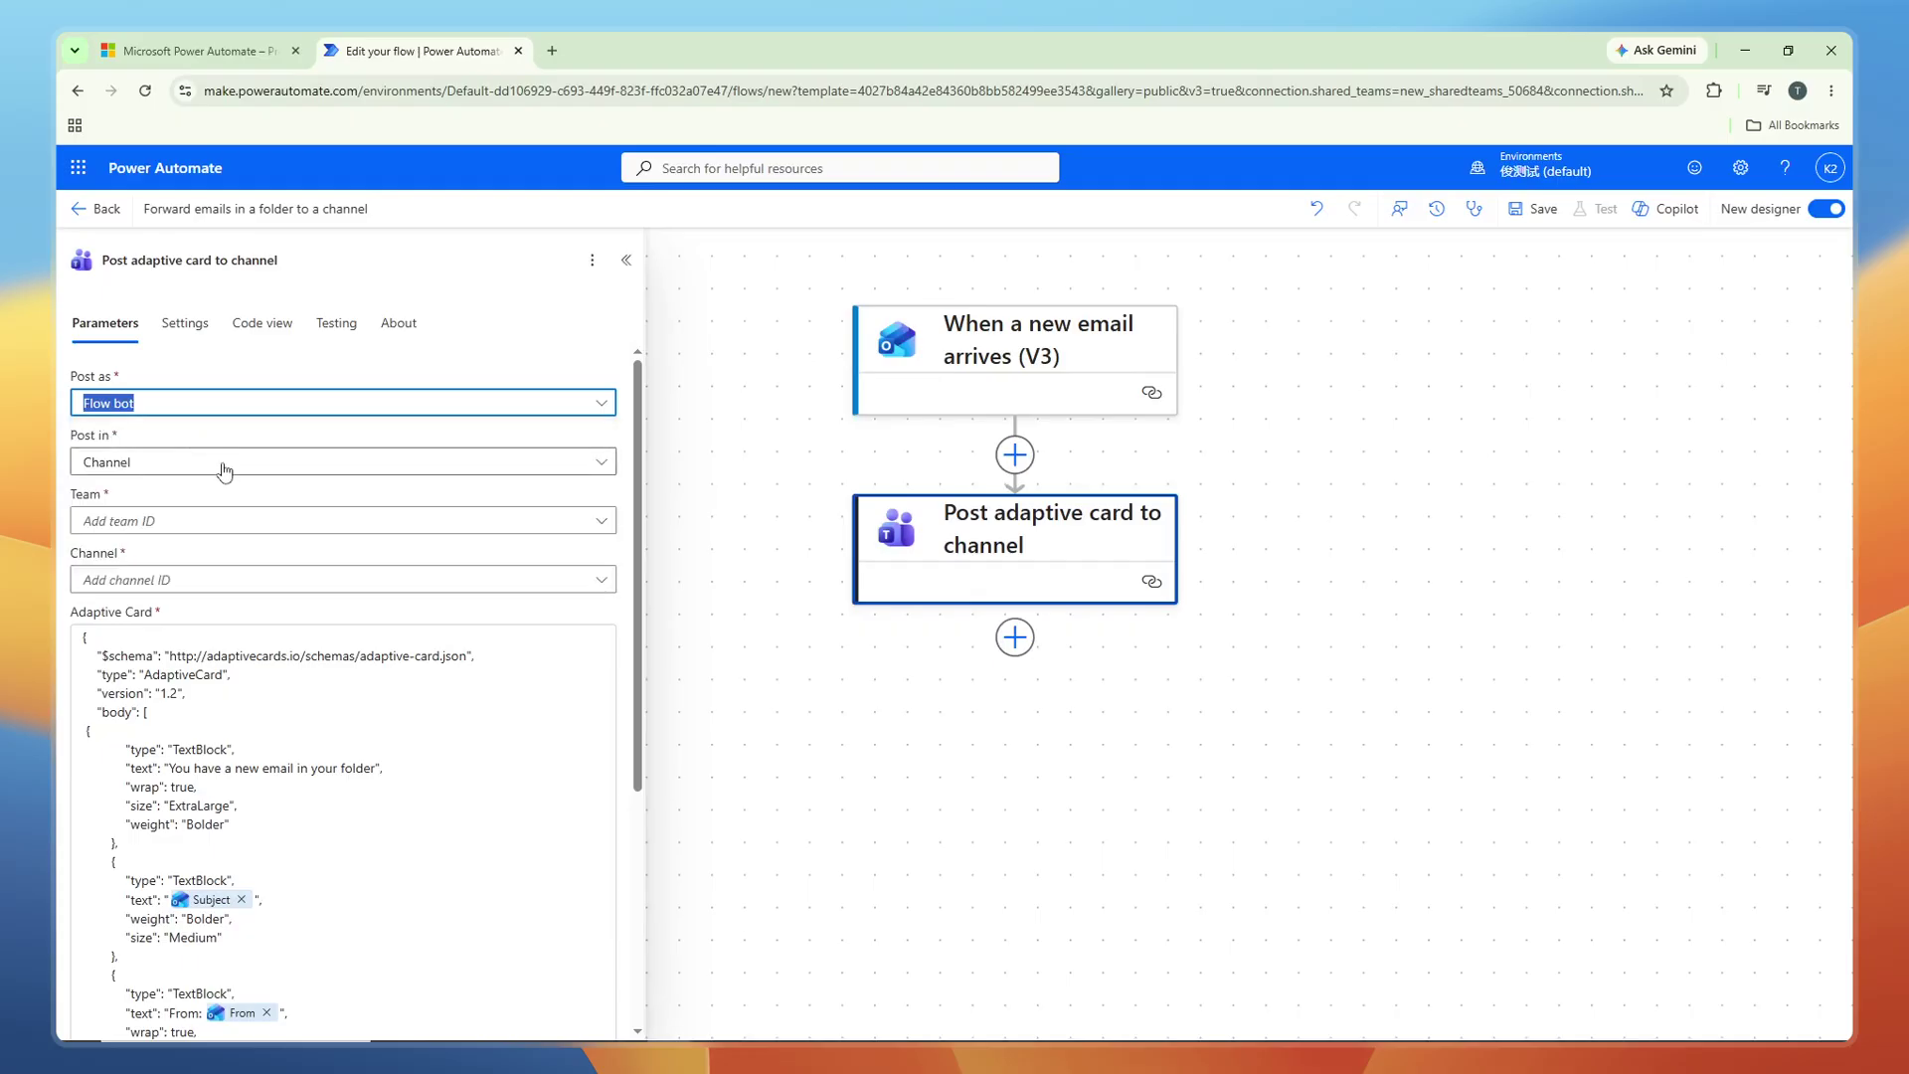
{"action": "left_click", "coordinate": [227, 474]}
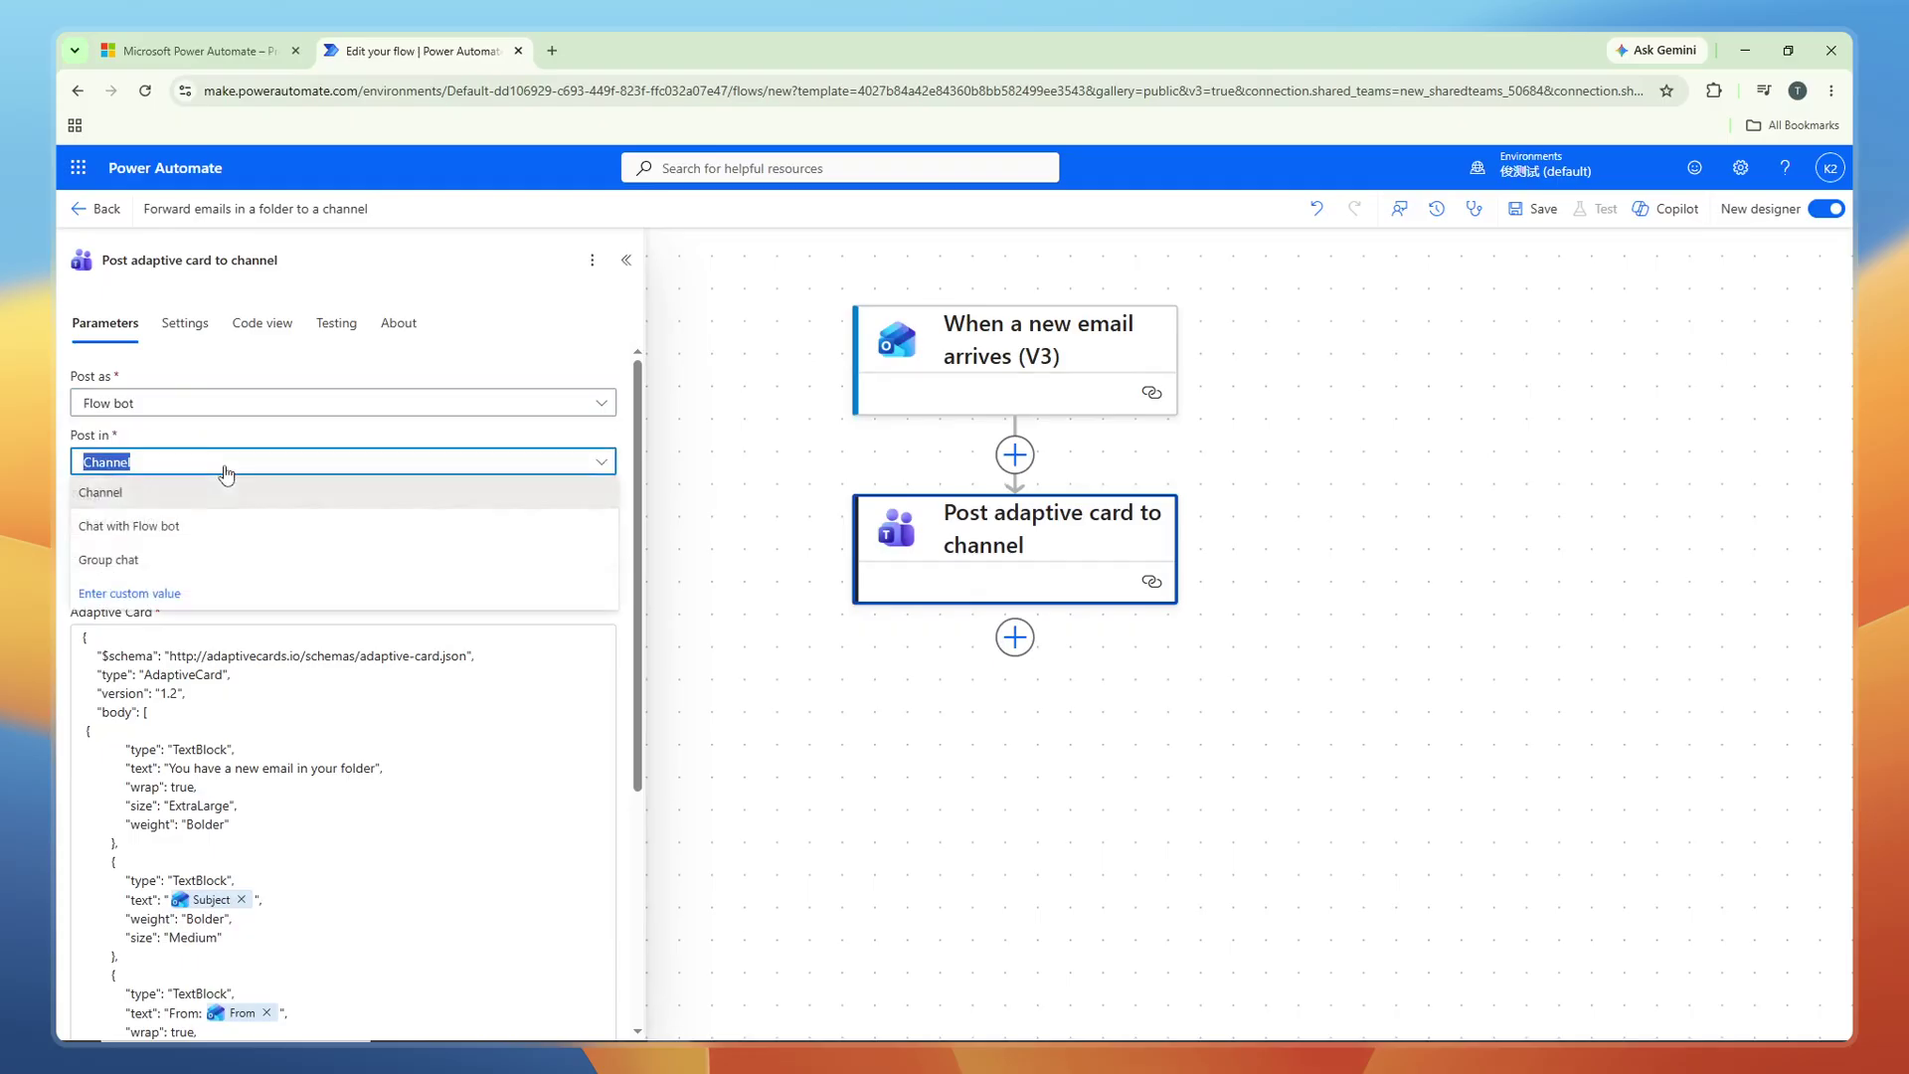
{"action": "left_click", "coordinate": [139, 502]}
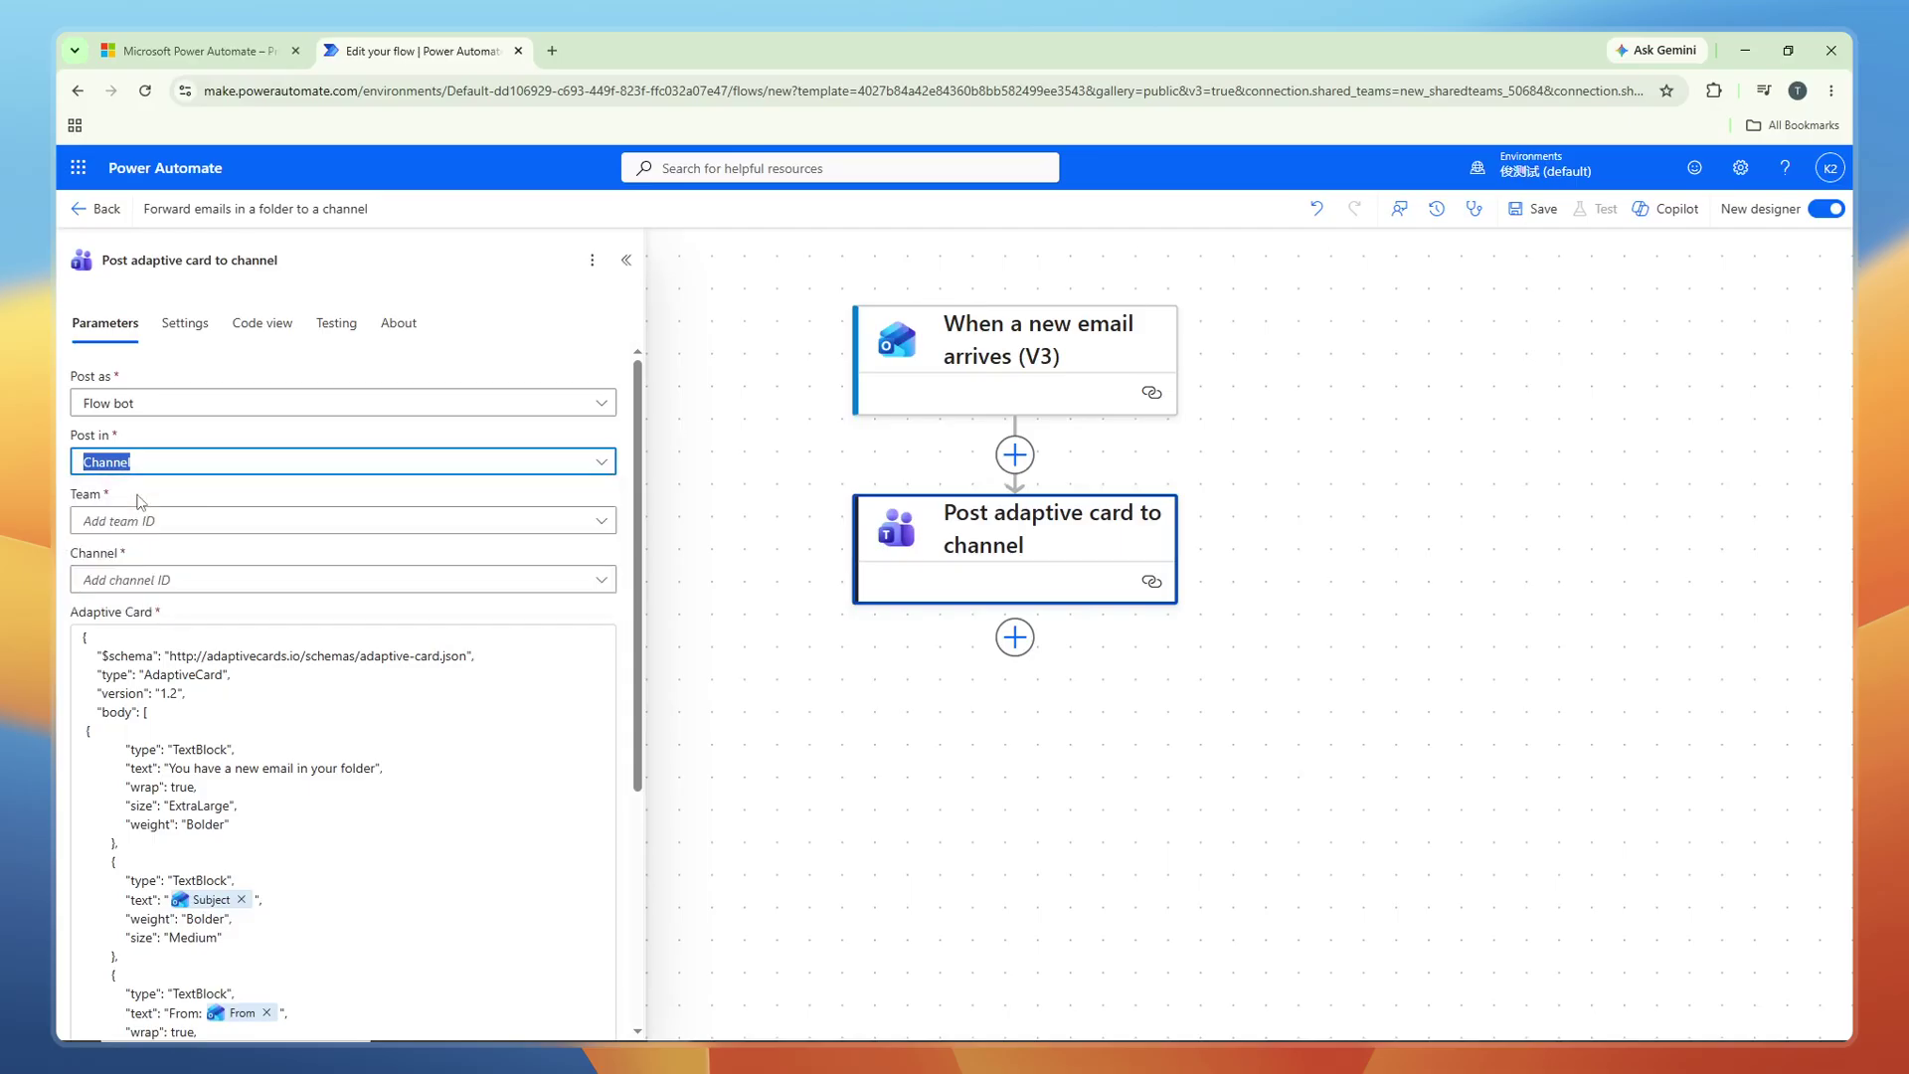
{"action": "left_click", "coordinate": [200, 522]}
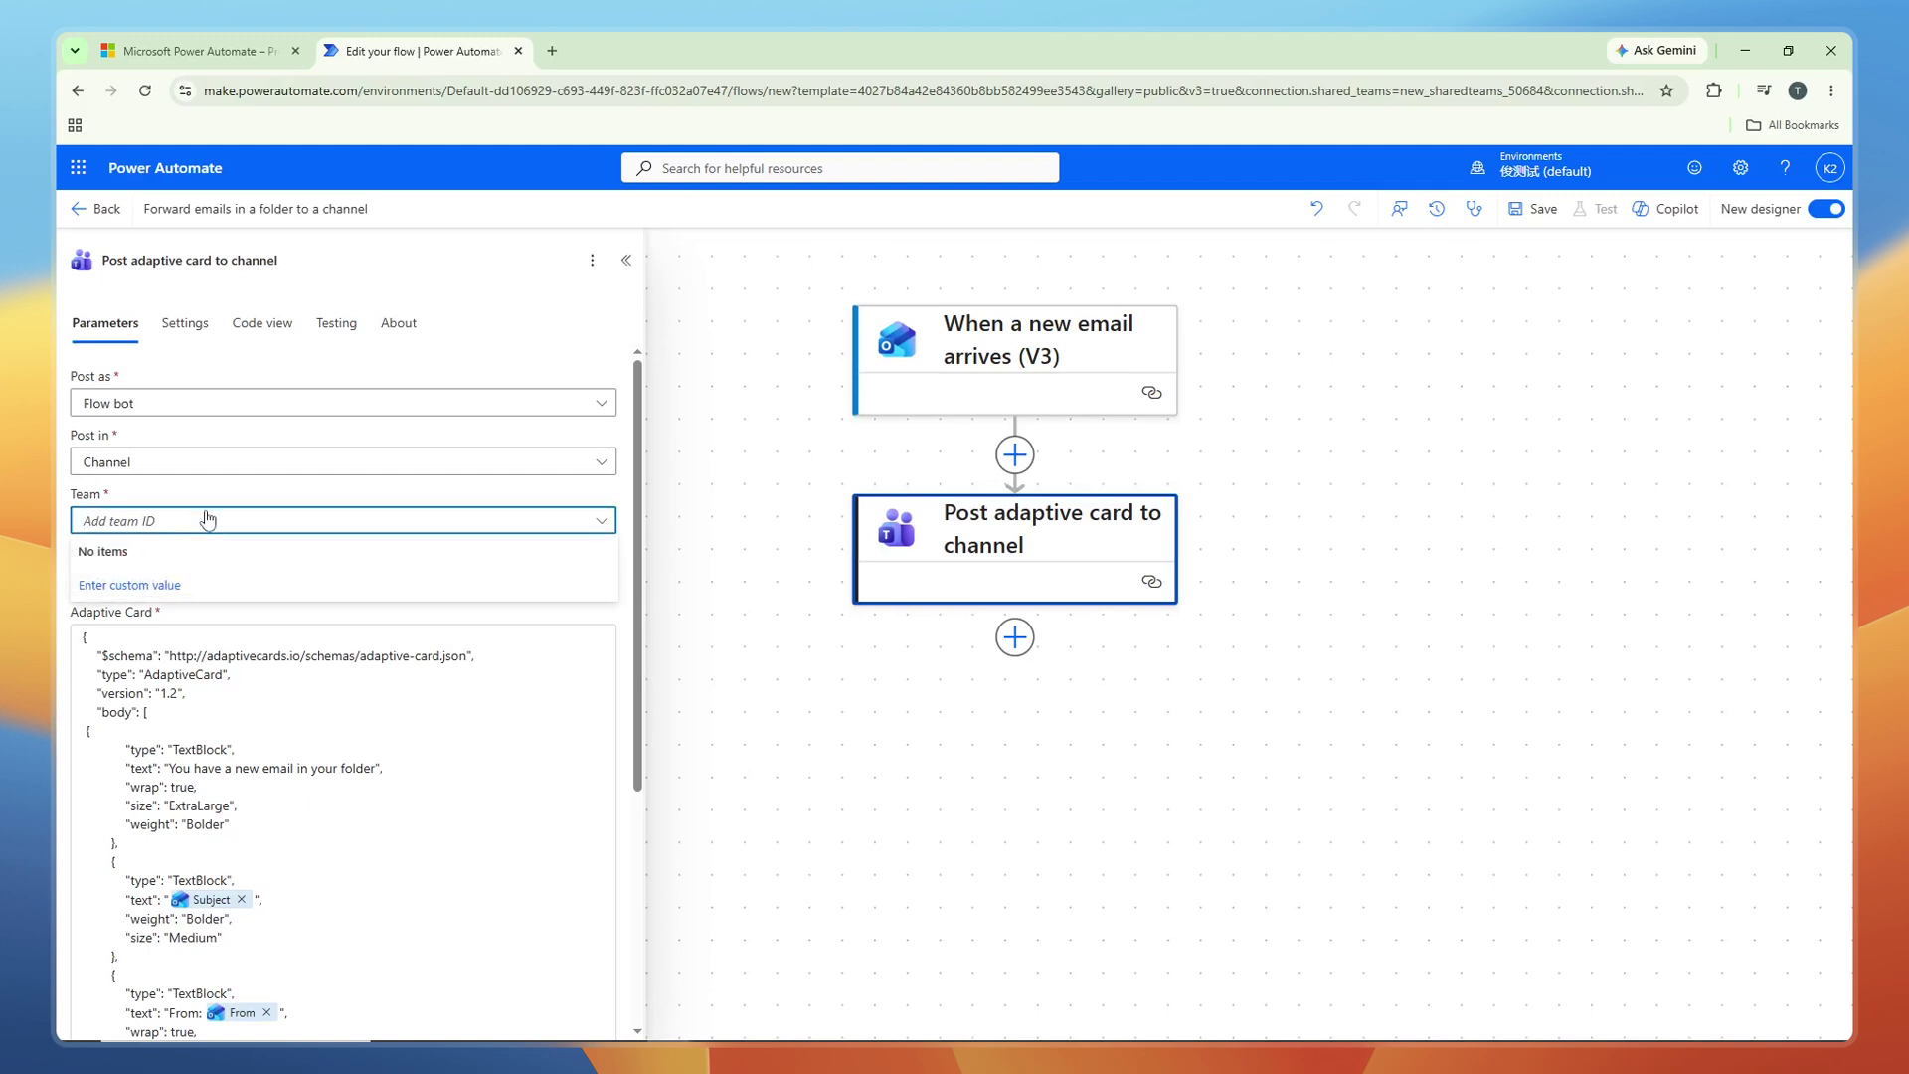
Enter custom values TutorialLab0 for Team and TutorialChannel0 for Channel.
{"action": "left_click", "coordinate": [179, 589]}
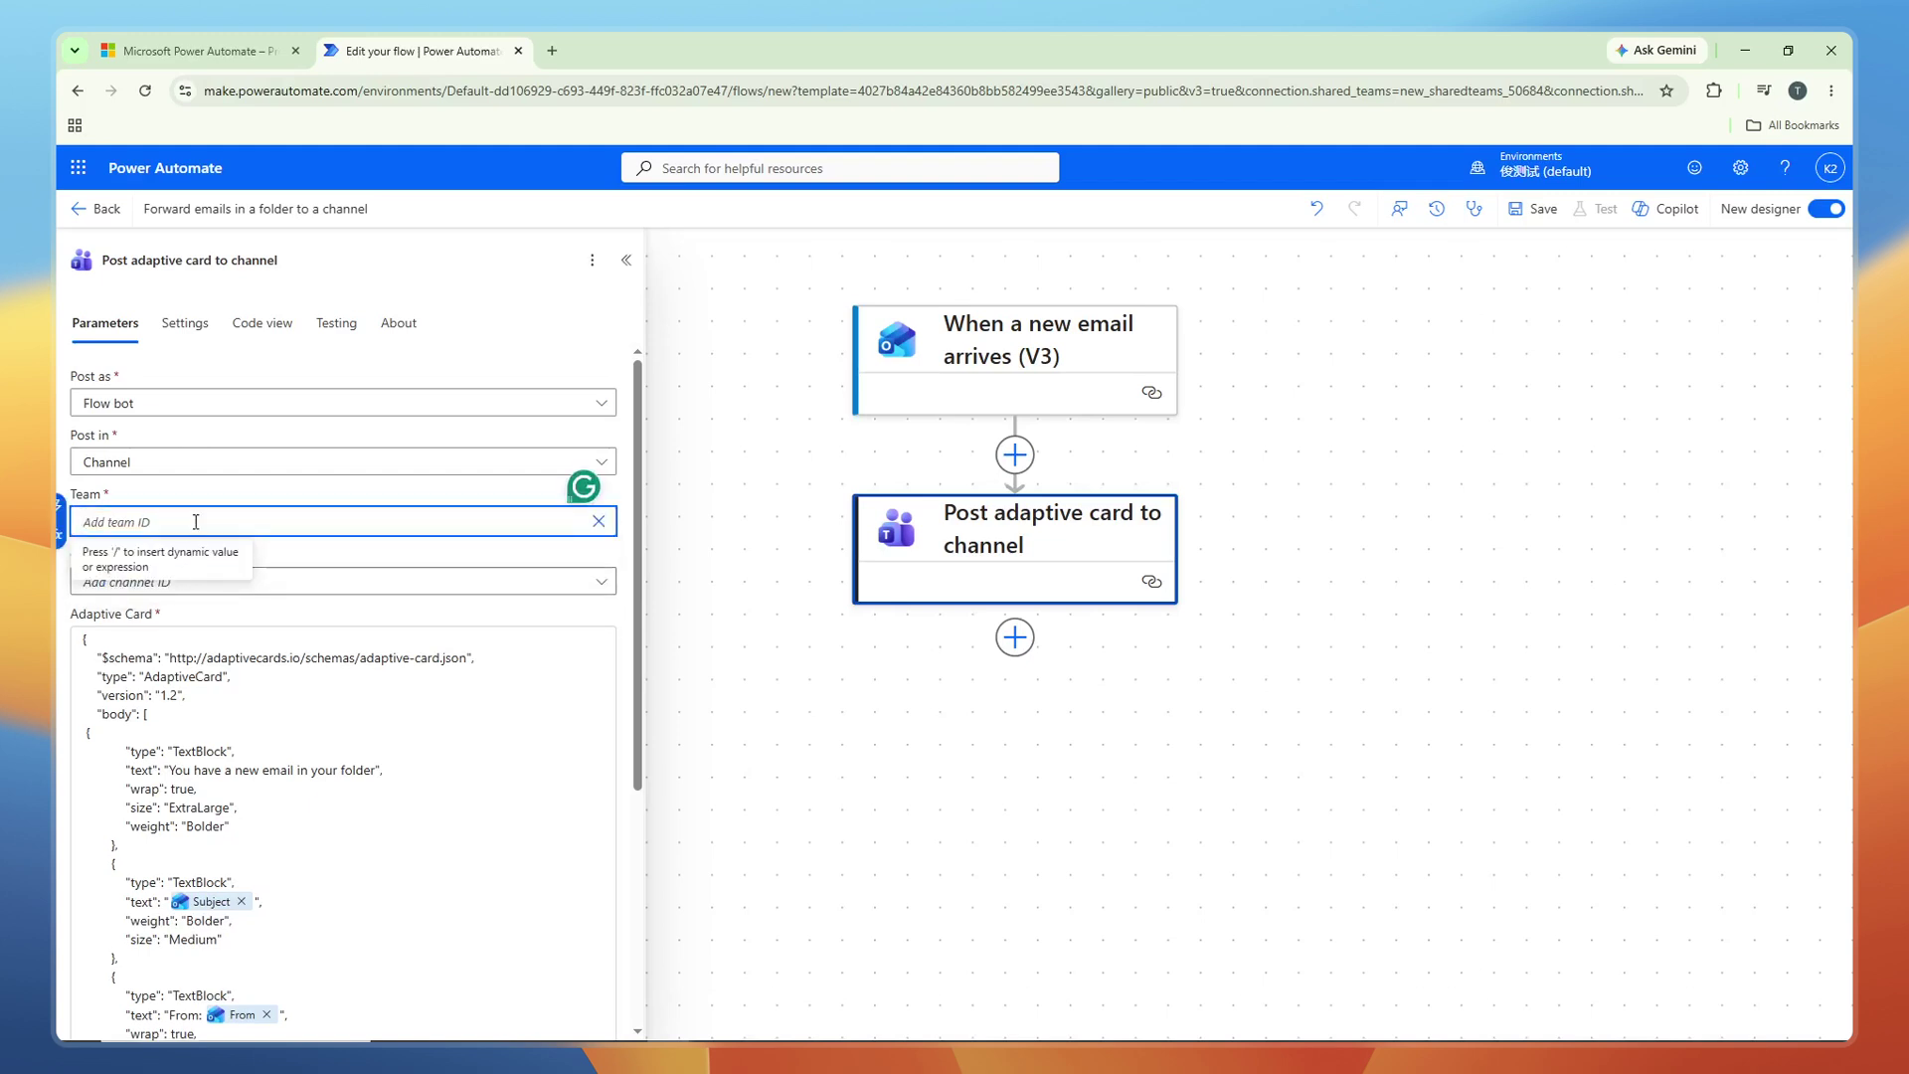
{"action": "type", "text": "Tutorial"}
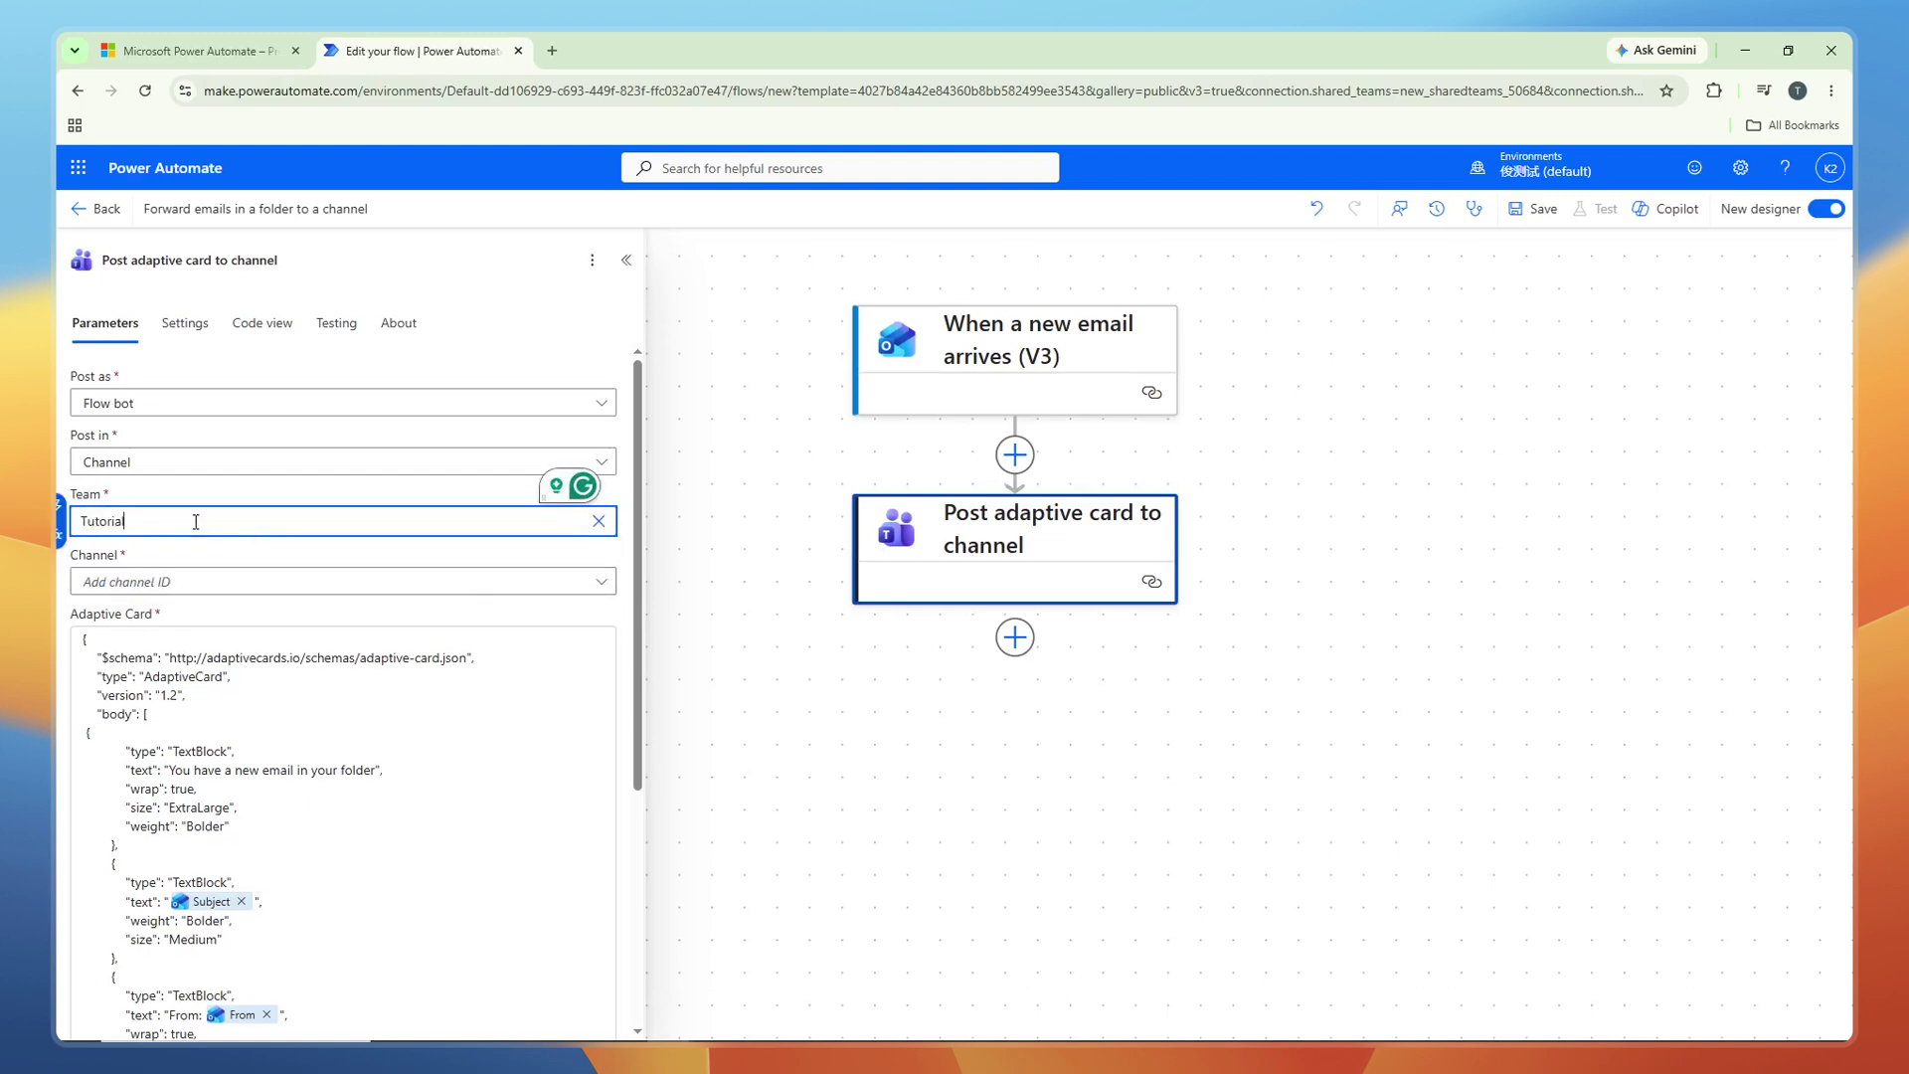
{"action": "type", "text": "Lab0"}
{"action": "left_click", "coordinate": [211, 561]}
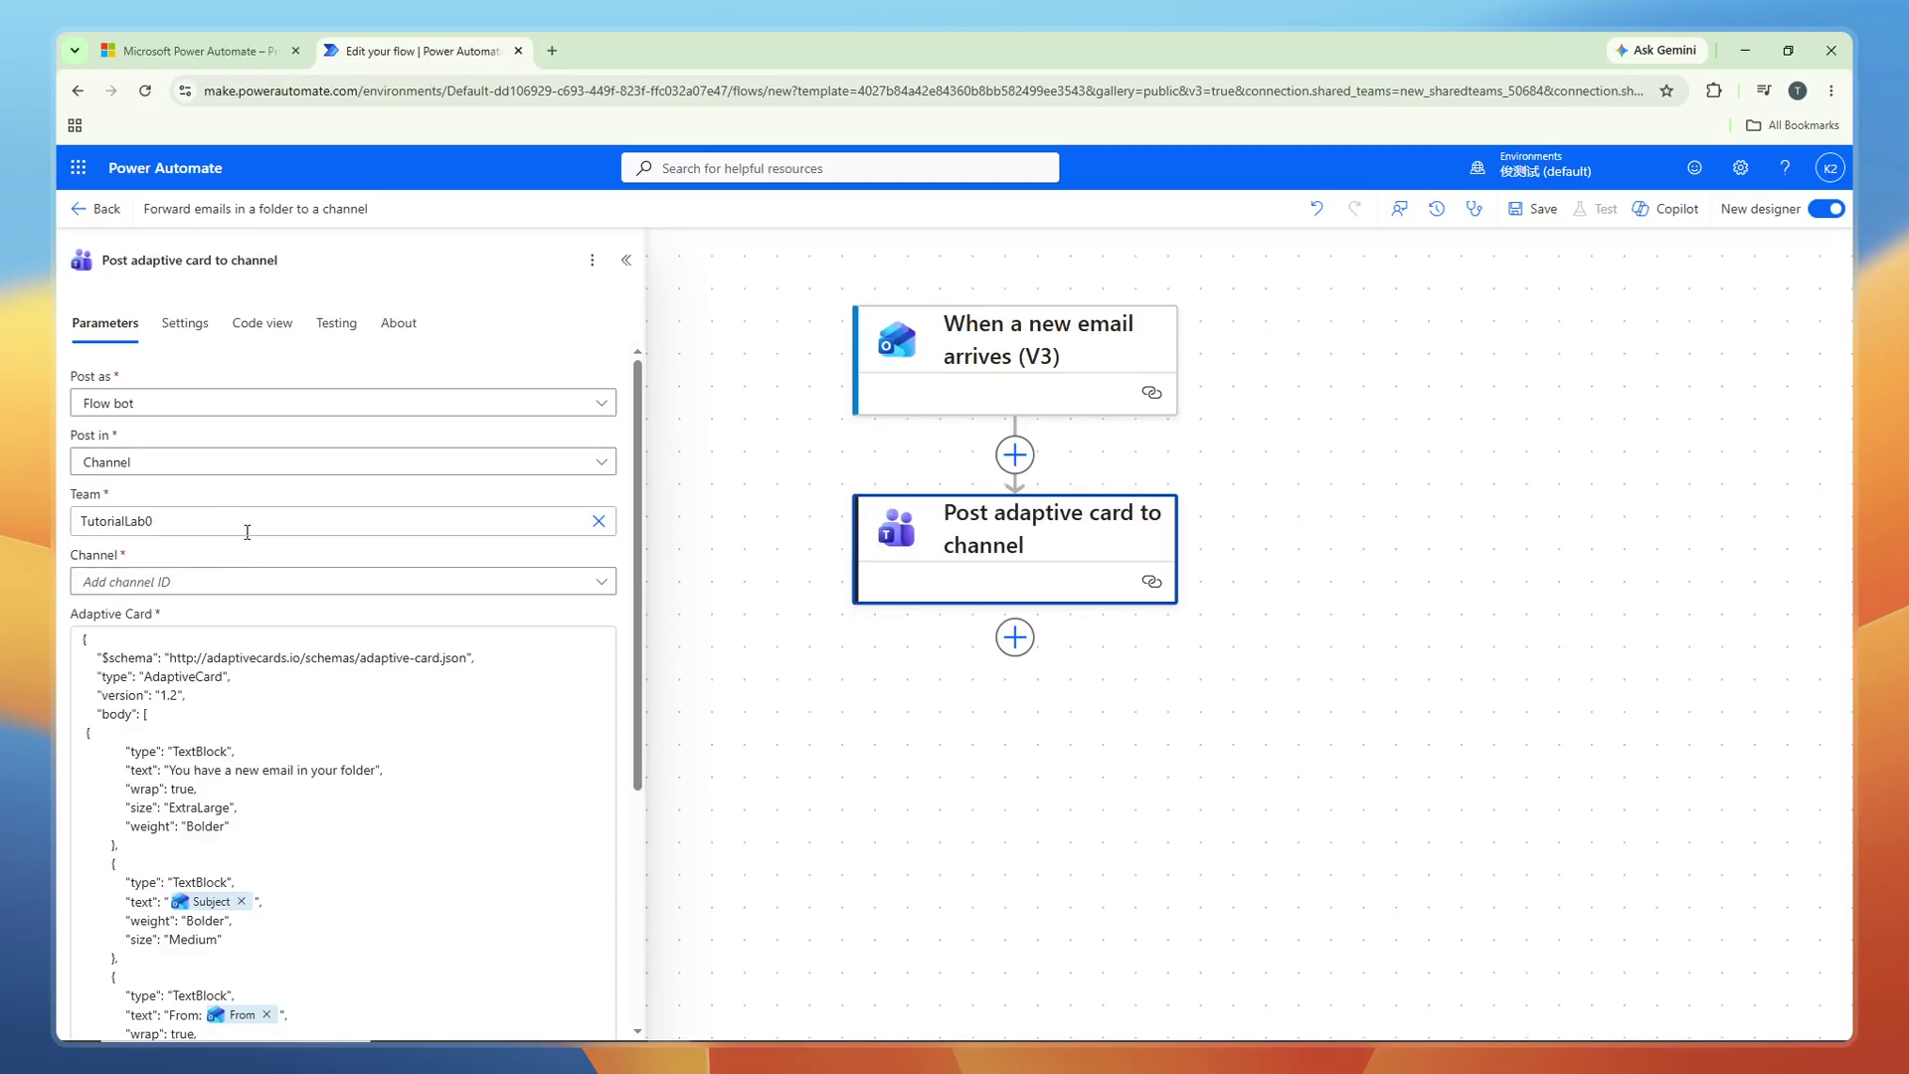
{"action": "left_click", "coordinate": [284, 583]}
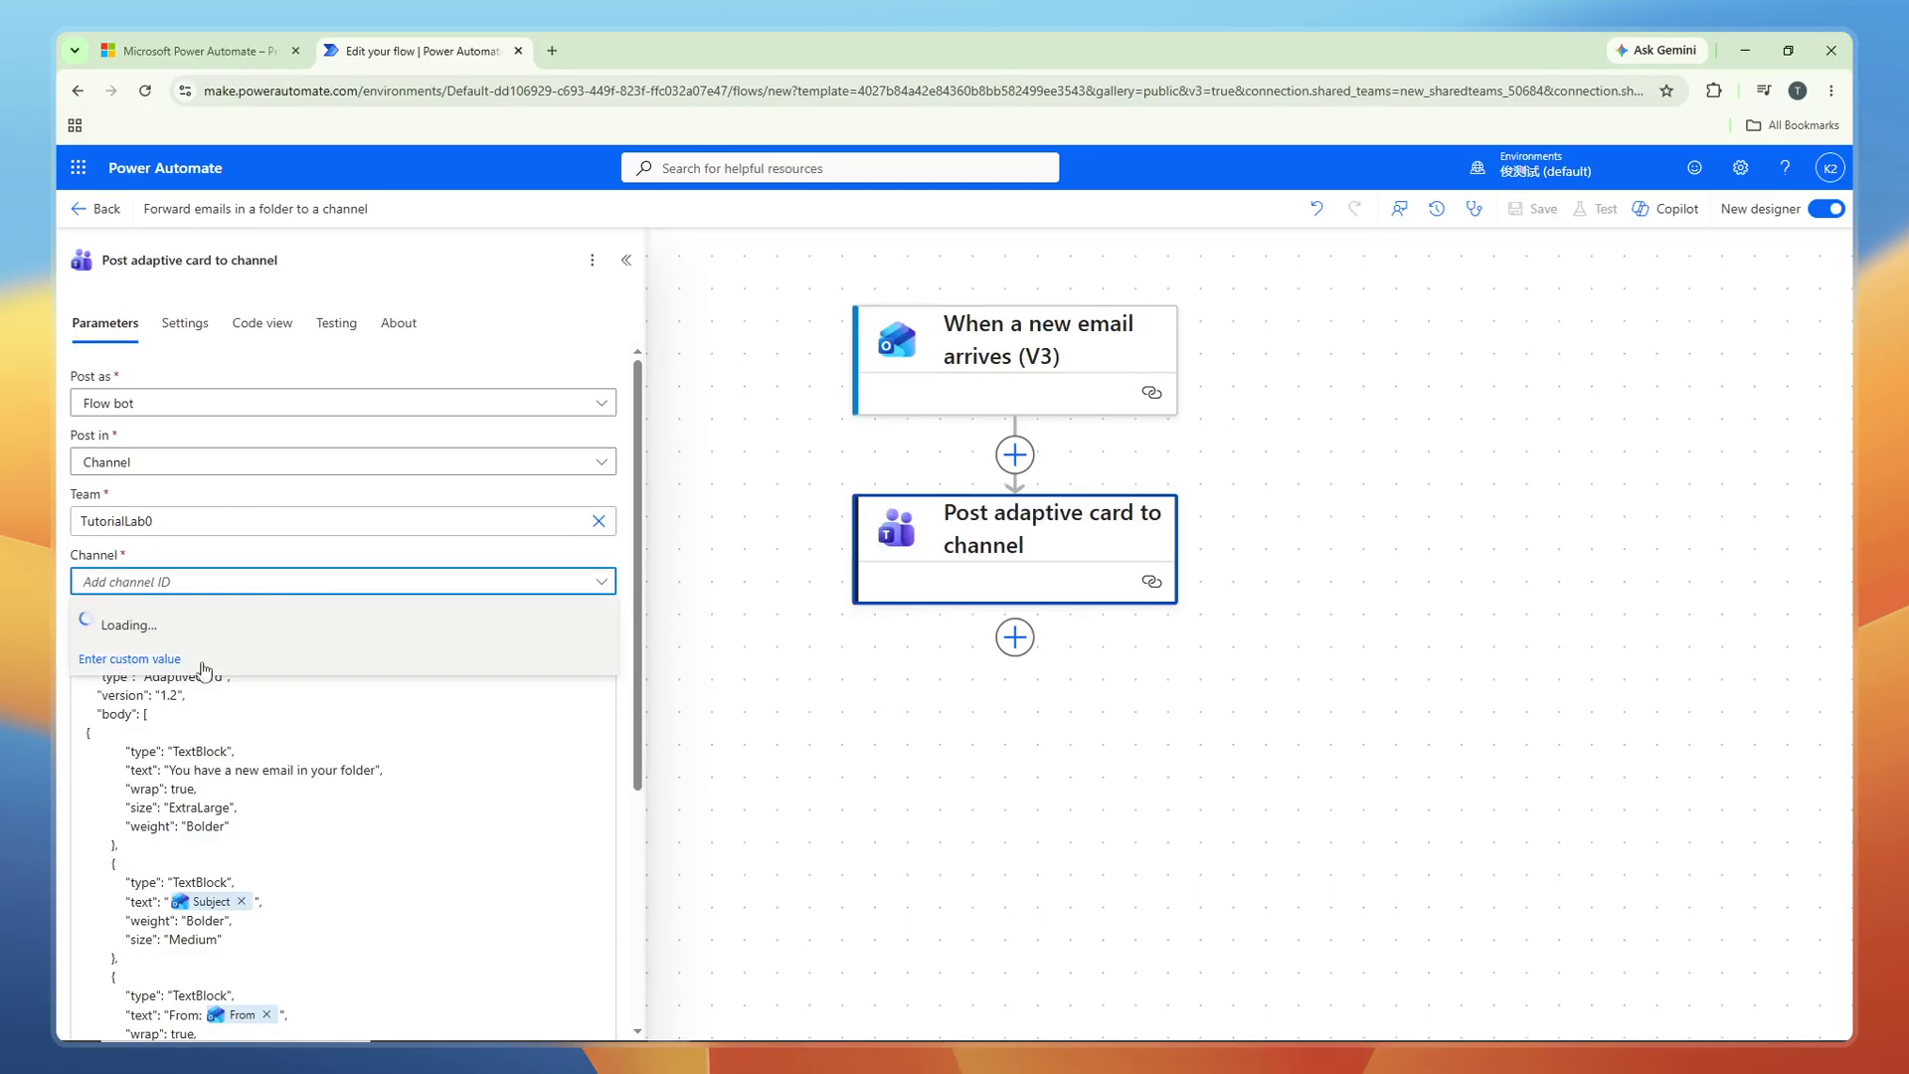
{"action": "type", "text": "Tutor"}
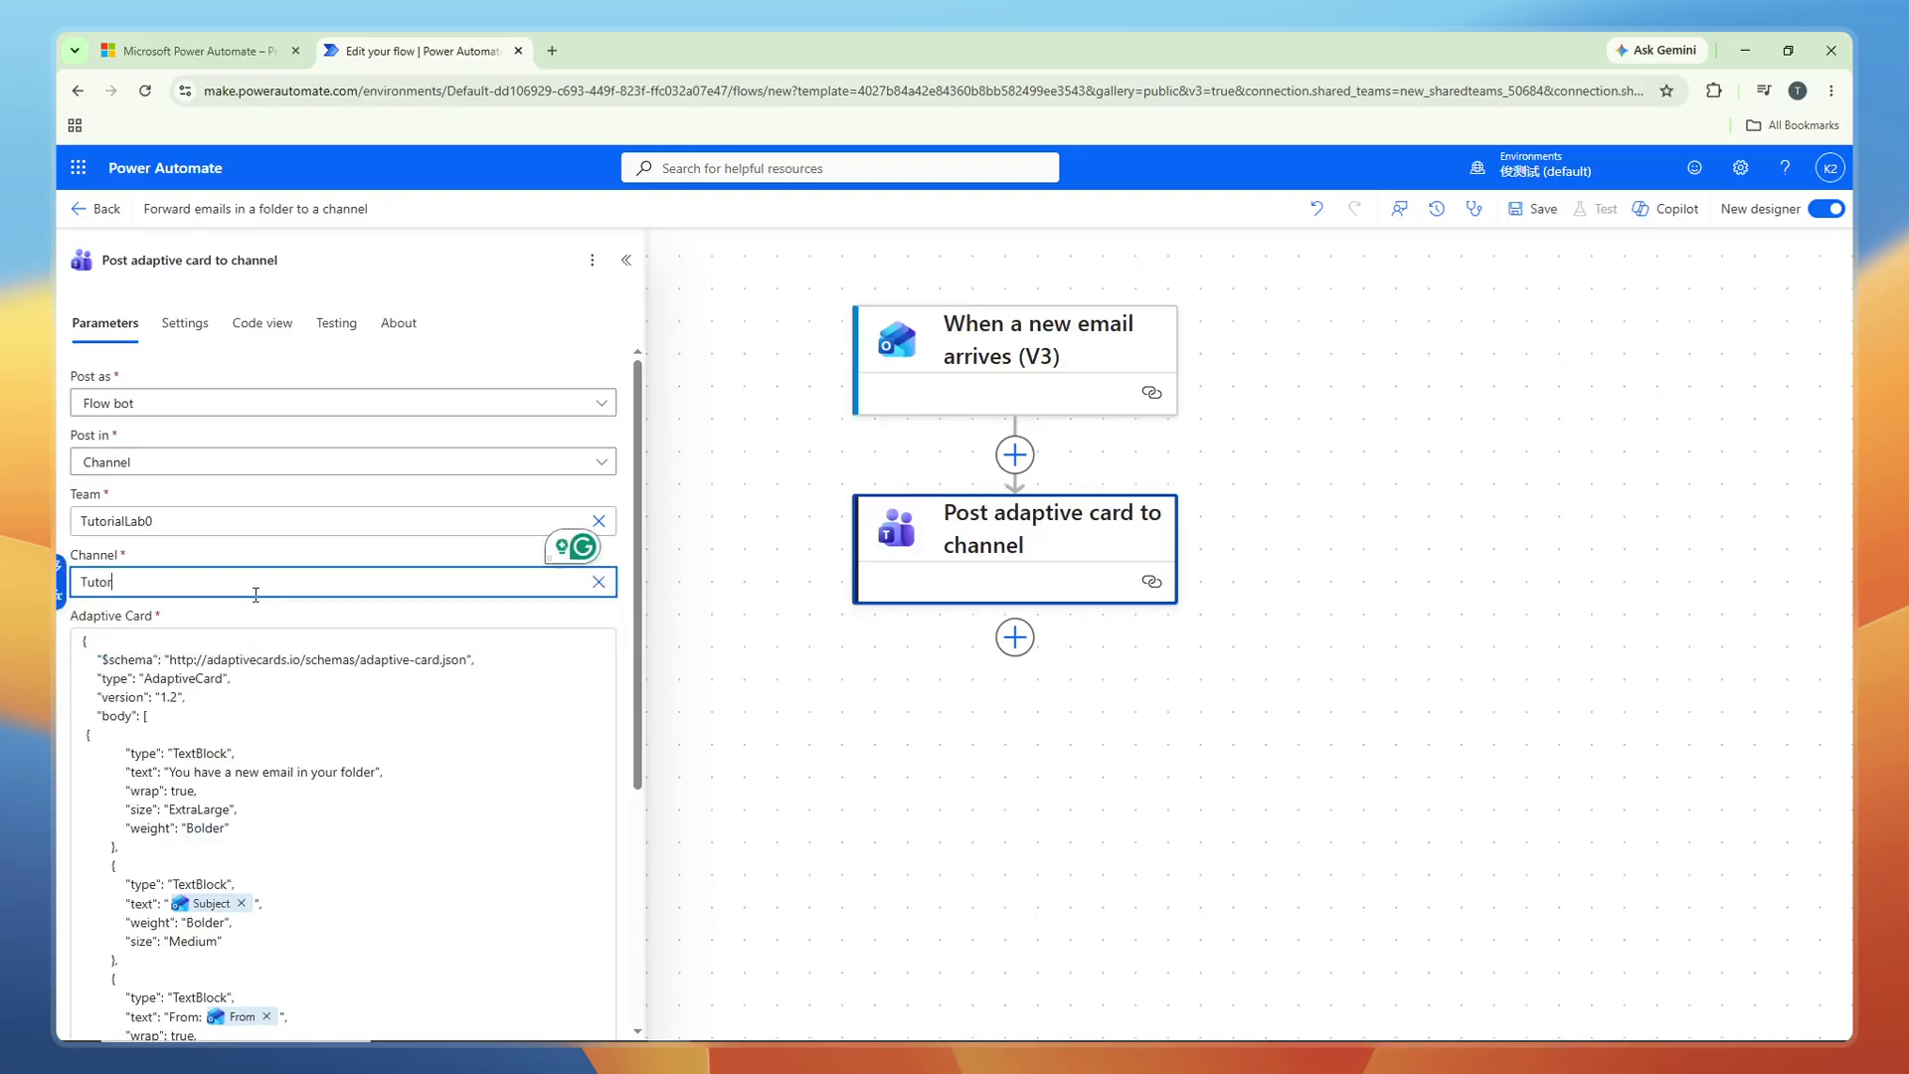
{"action": "type", "text": "ialChannel0"}
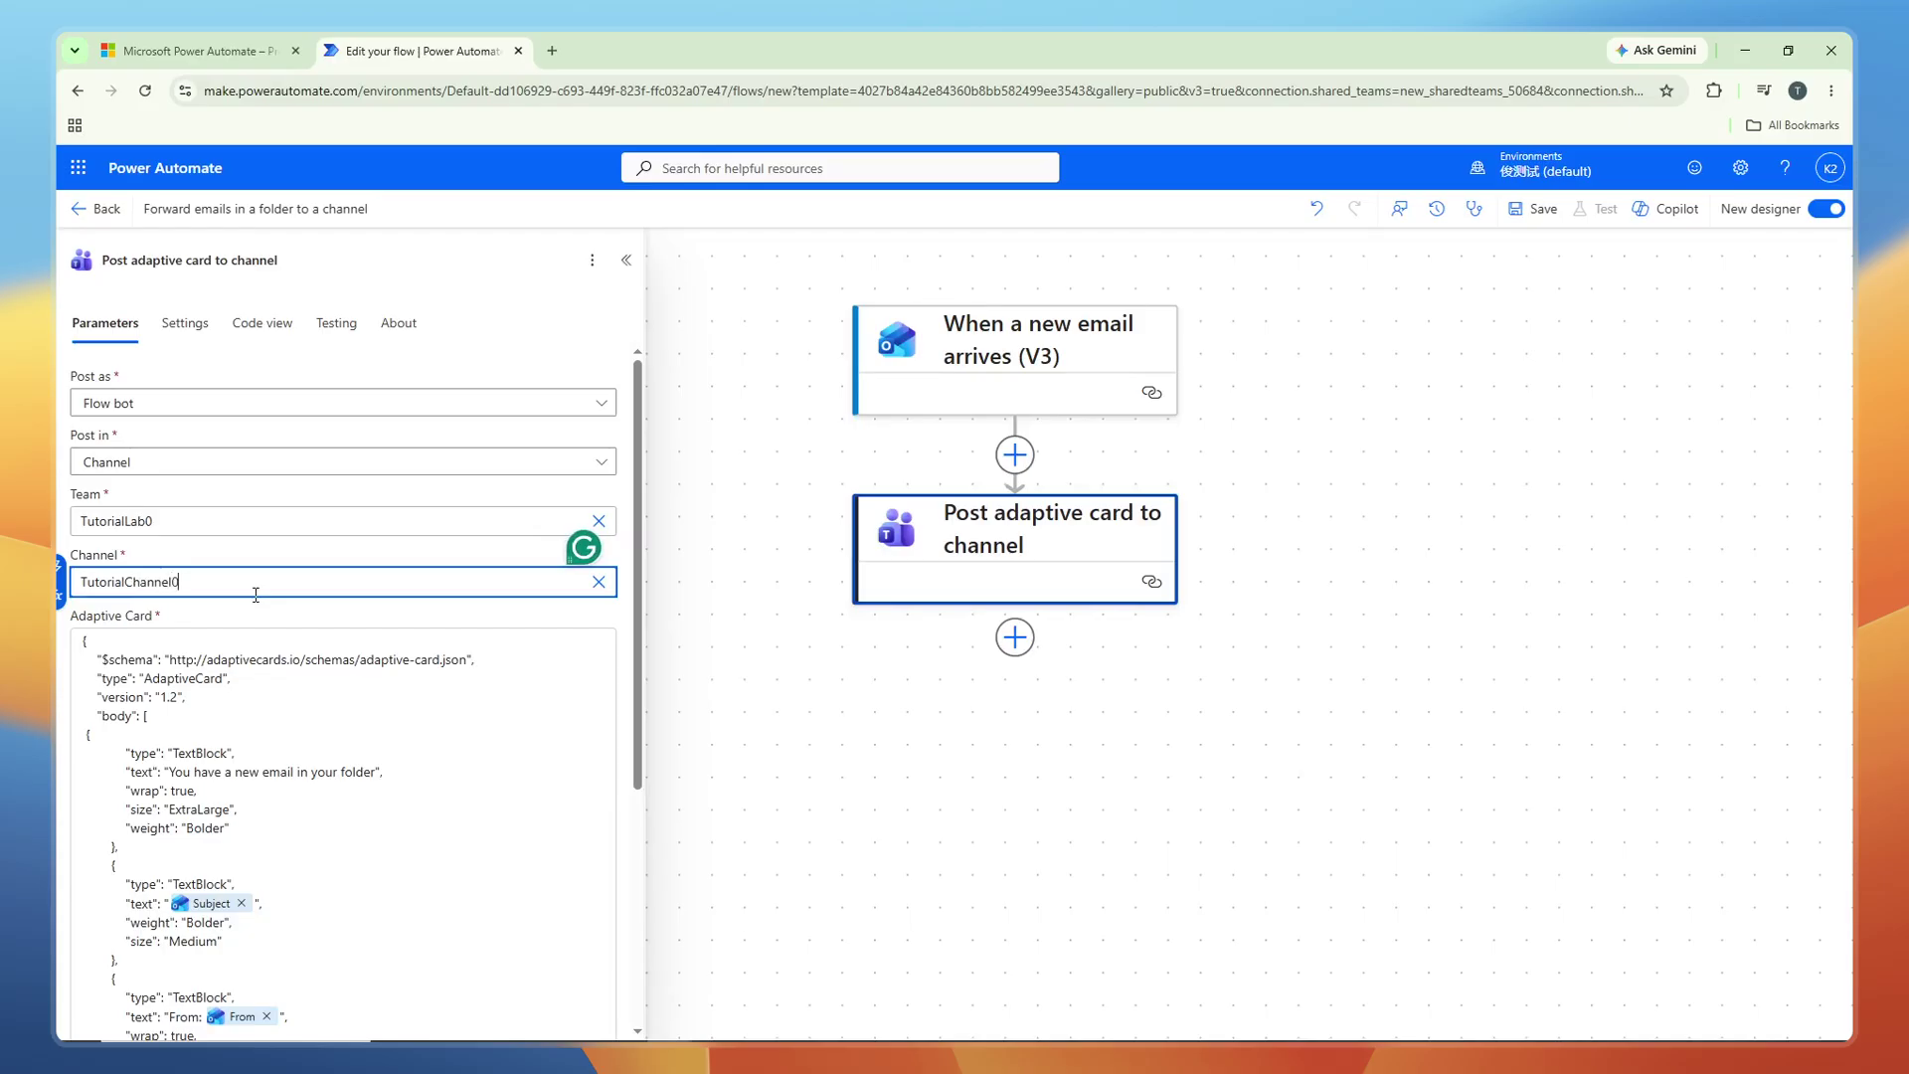
{"action": "left_click", "coordinate": [278, 574]}
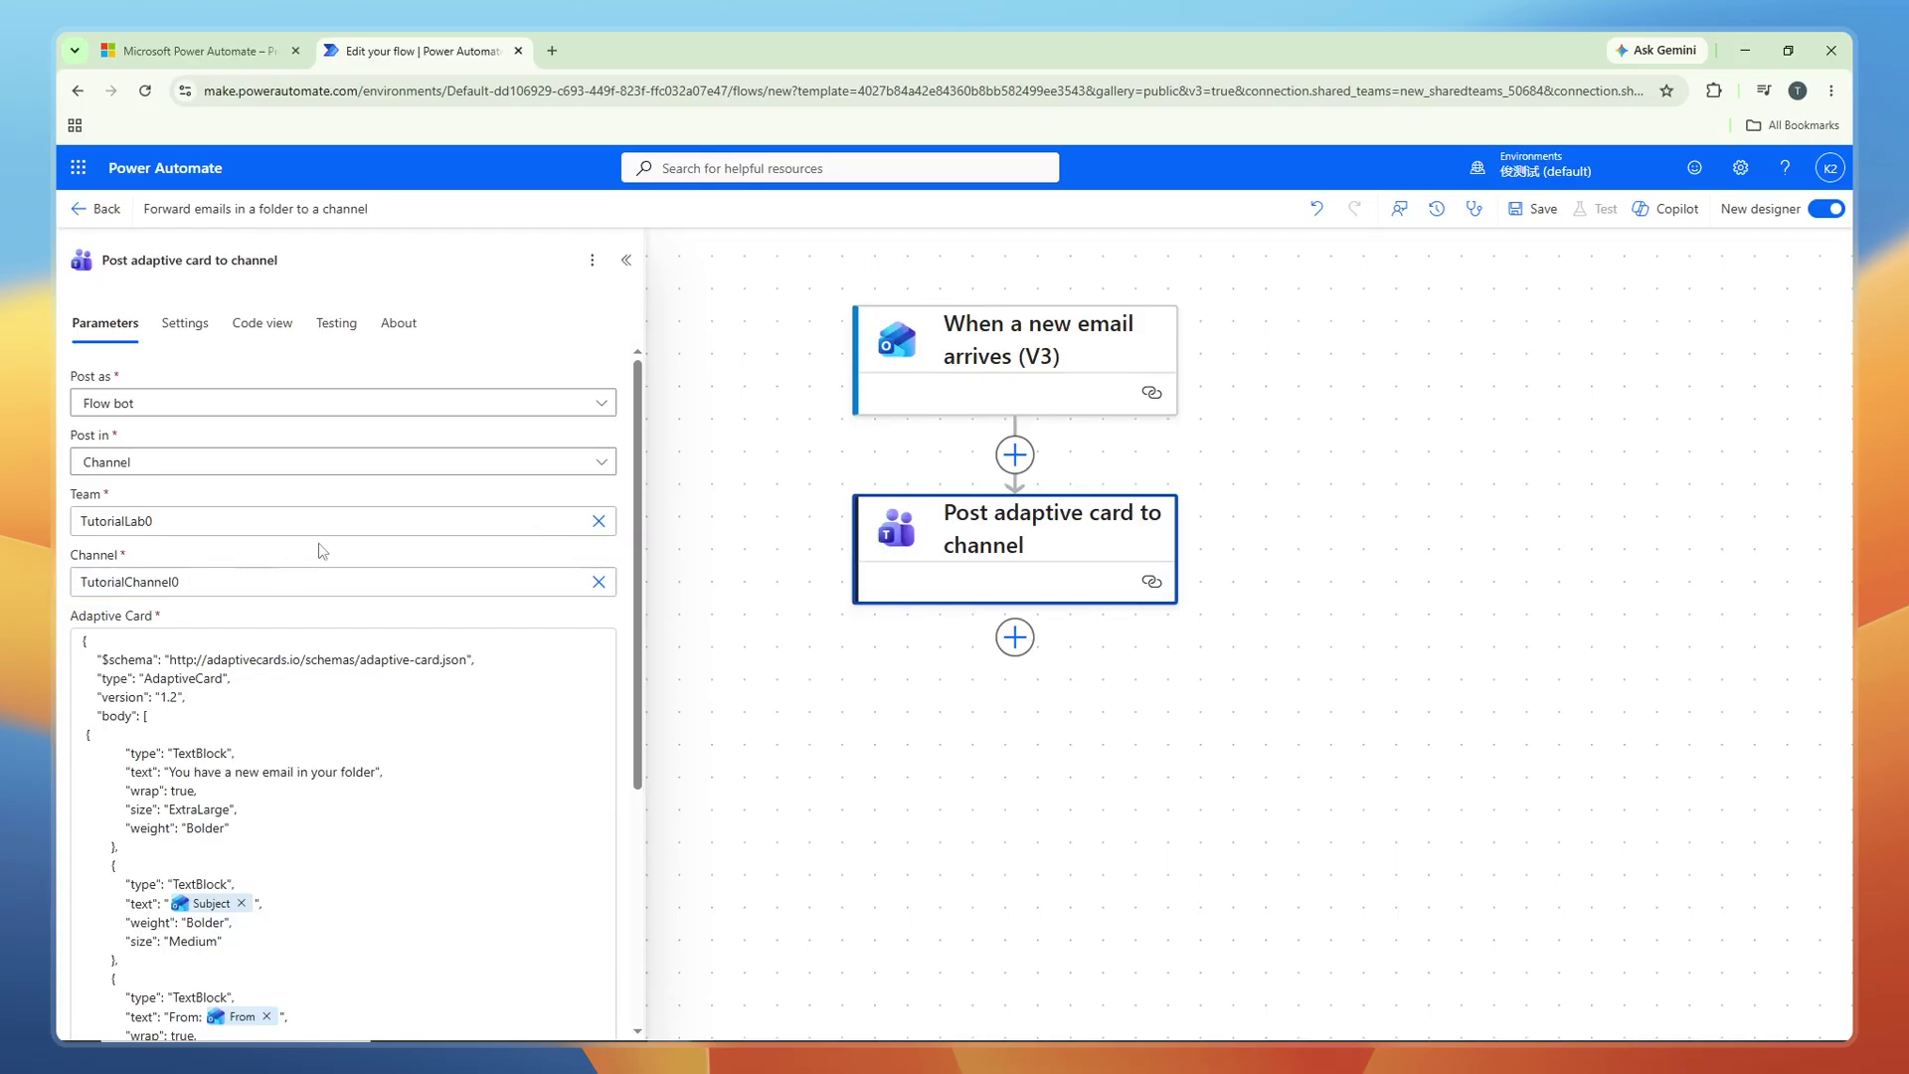